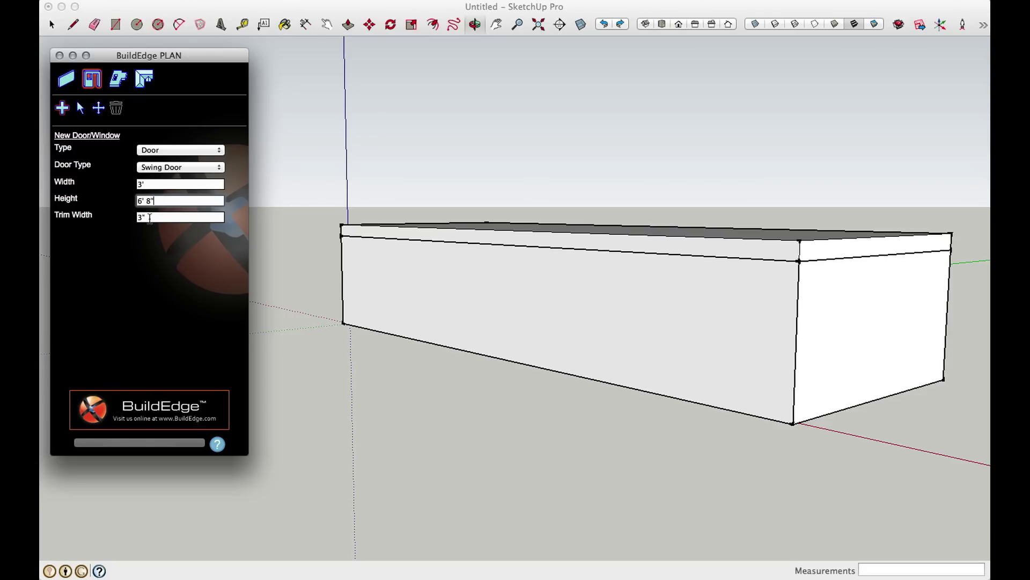
Bring the swing door preview onto the long wall, lock it, and flip its hinge side.
{"action": "left_click", "coordinate": [593, 320]}
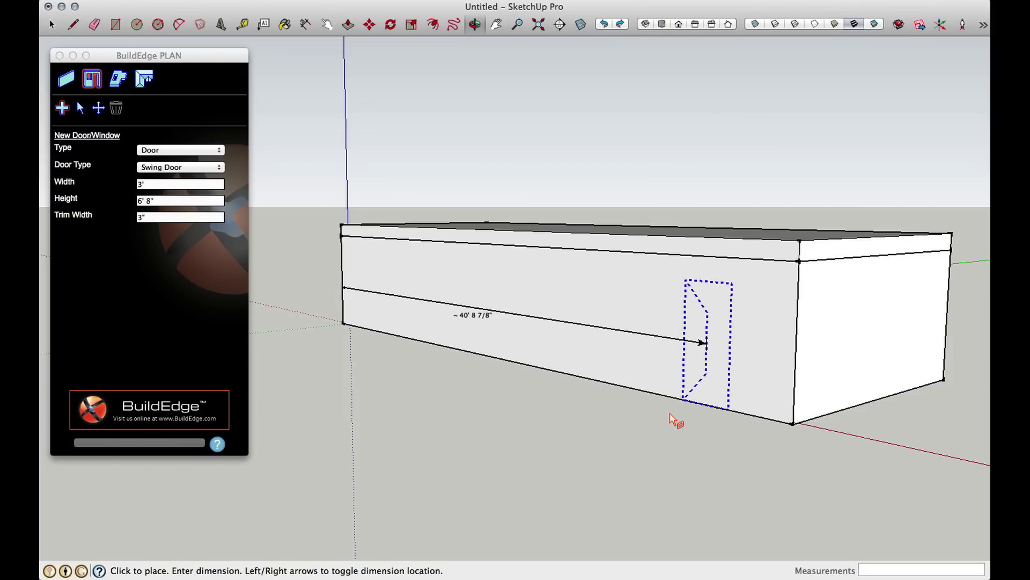
{"action": "left_click", "coordinate": [670, 415]}
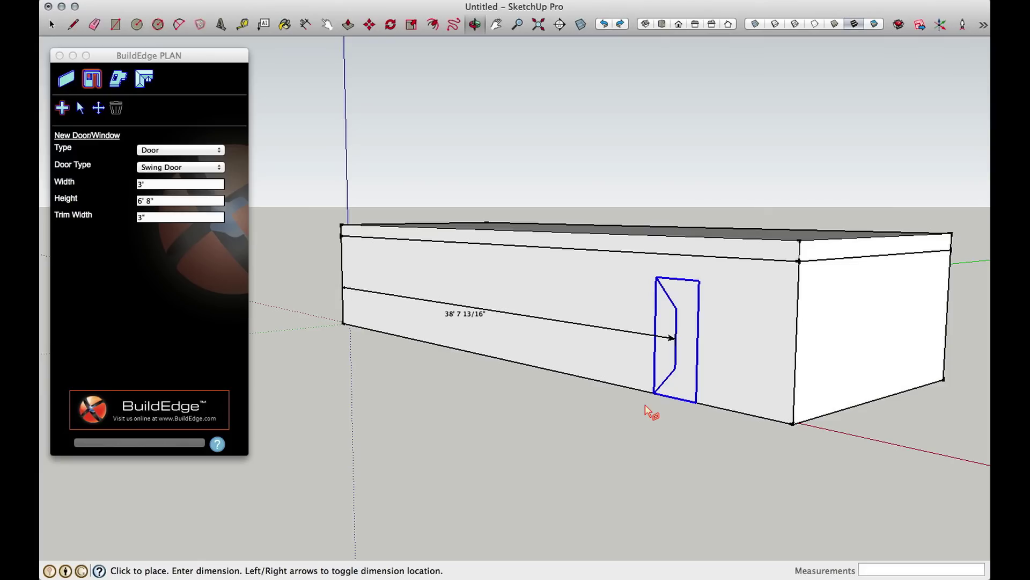
{"action": "key", "text": "Tab"}
{"action": "left_click", "coordinate": [651, 412]}
Cycle the door's swing orientations, 38' 7 13/16" along the wall, ending hinged on the right edge.
{"action": "key", "text": "Up"}
{"action": "key", "text": "Down"}
{"action": "key", "text": "Up"}
{"action": "key", "text": "Down"}
{"action": "key", "text": "Up"}
{"action": "left_click", "coordinate": [646, 405]}
{"action": "key", "text": "Down"}
{"action": "key", "text": "Up"}
{"action": "key", "text": "Down"}
{"action": "key", "text": "Up"}
{"action": "key", "text": "Down"}
Switch the placement dimension to the right corner and slide the door preview about 3' from it.
{"action": "key", "text": "Up"}
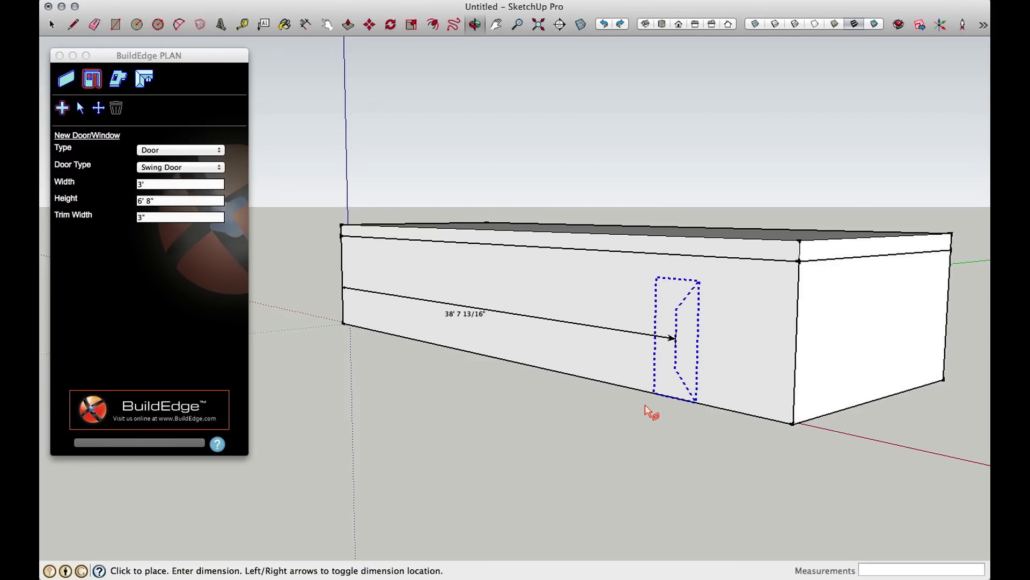
{"action": "key", "text": "Right"}
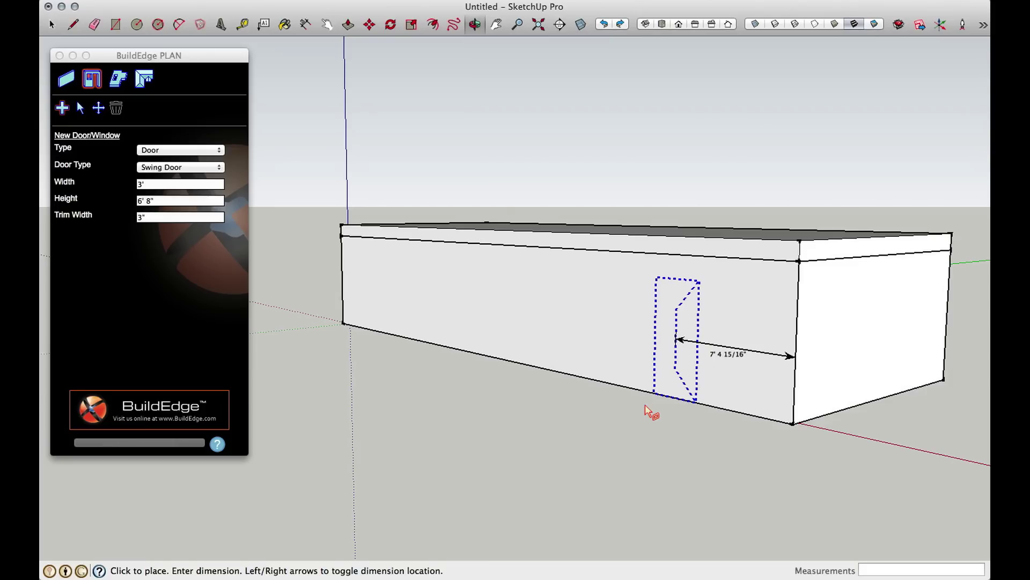
{"action": "key", "text": "Left"}
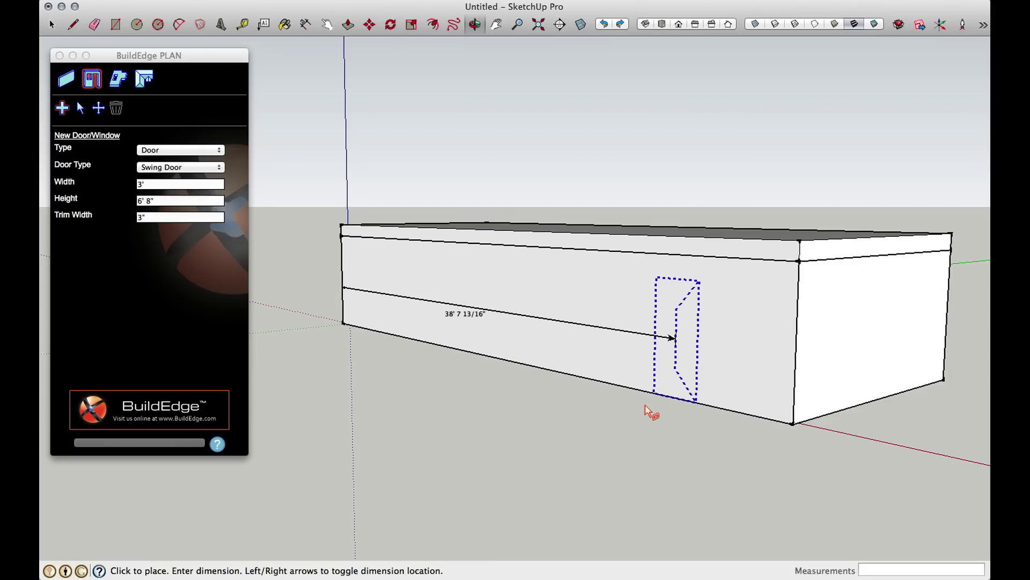
{"action": "key", "text": "Right"}
{"action": "key", "text": "Right"}
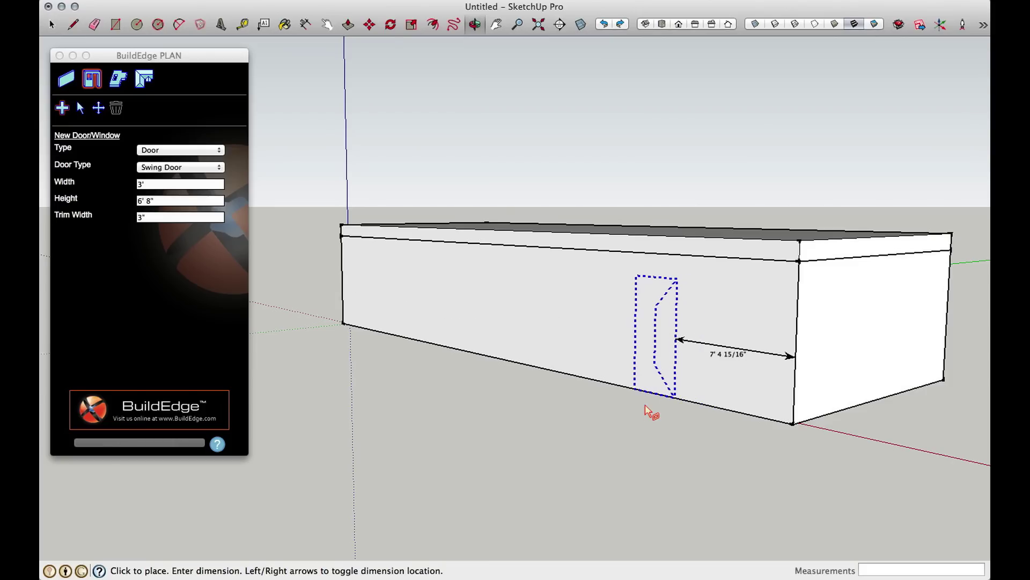
{"action": "key", "text": "Left"}
{"action": "key", "text": "Left"}
{"action": "key", "text": "Right"}
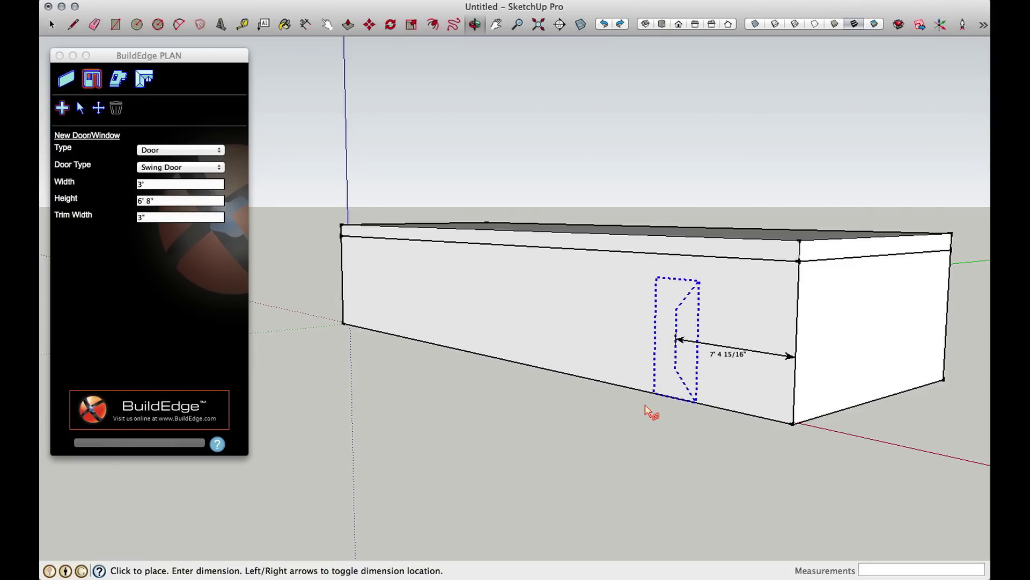
{"action": "key", "text": "Right"}
{"action": "key", "text": "Left"}
{"action": "key", "text": "Left"}
{"action": "key", "text": "Left"}
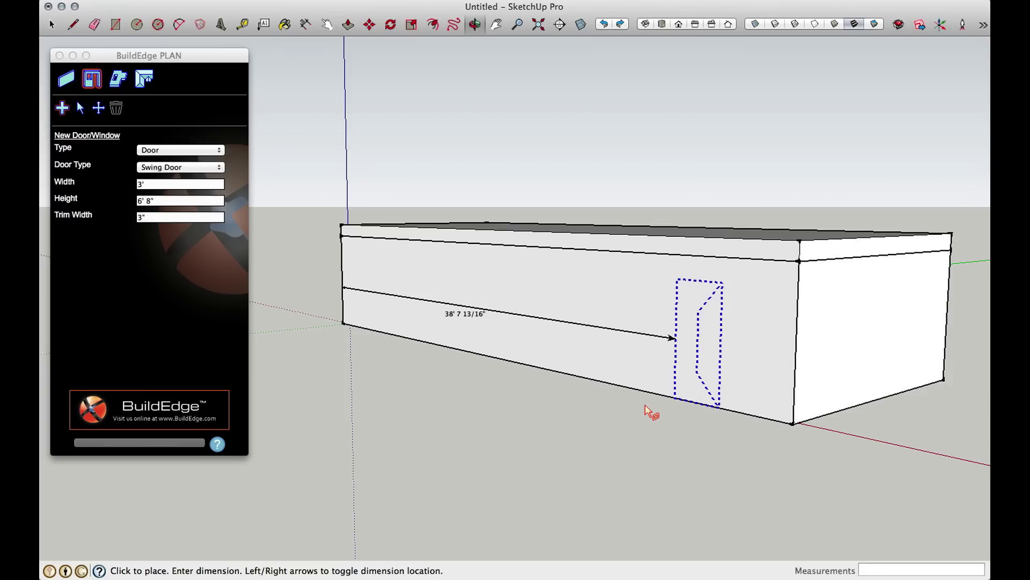
{"action": "key", "text": "Right"}
{"action": "key", "text": "Right"}
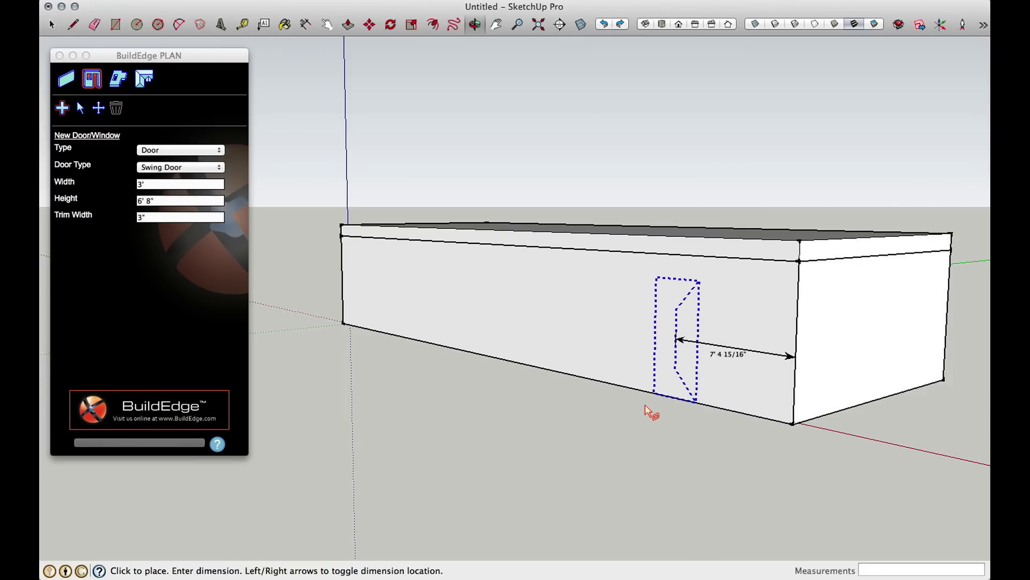
{"action": "key", "text": "Right"}
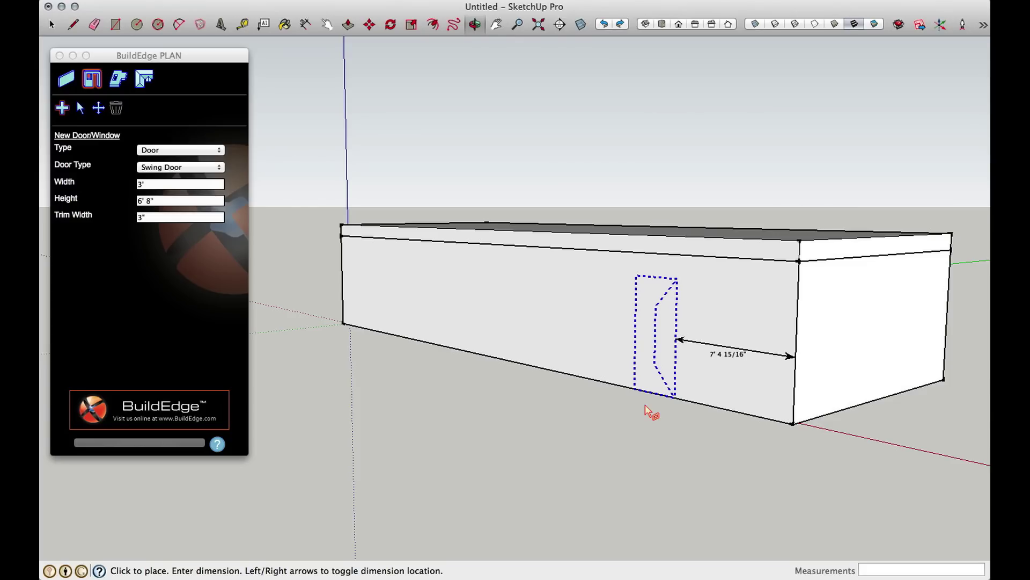
{"action": "key", "text": "Left"}
{"action": "key", "text": "Right"}
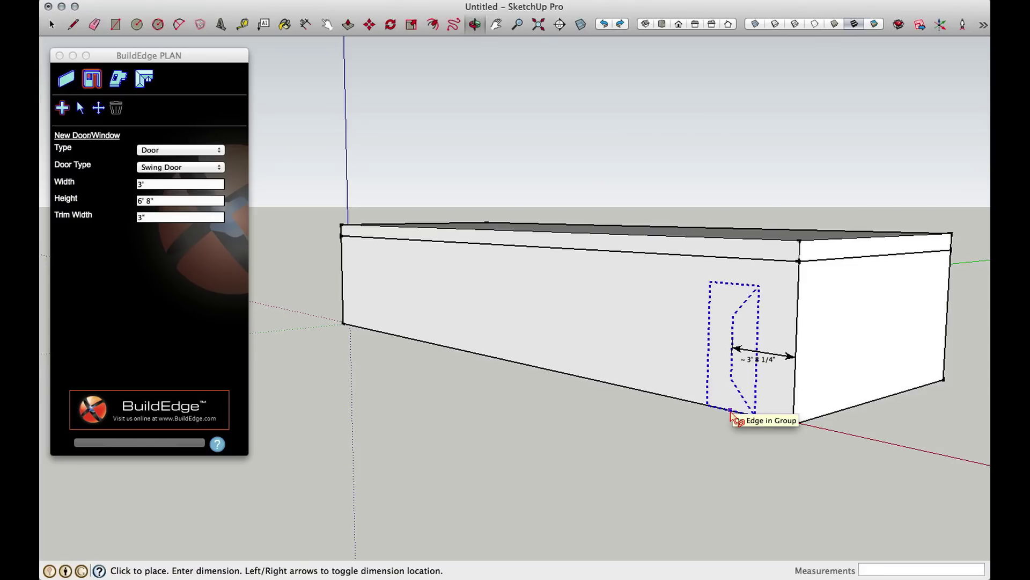
Place the swing door 3' from the right corner and view it from above.
{"action": "type", "text": "3'"}
{"action": "key", "text": "Return"}
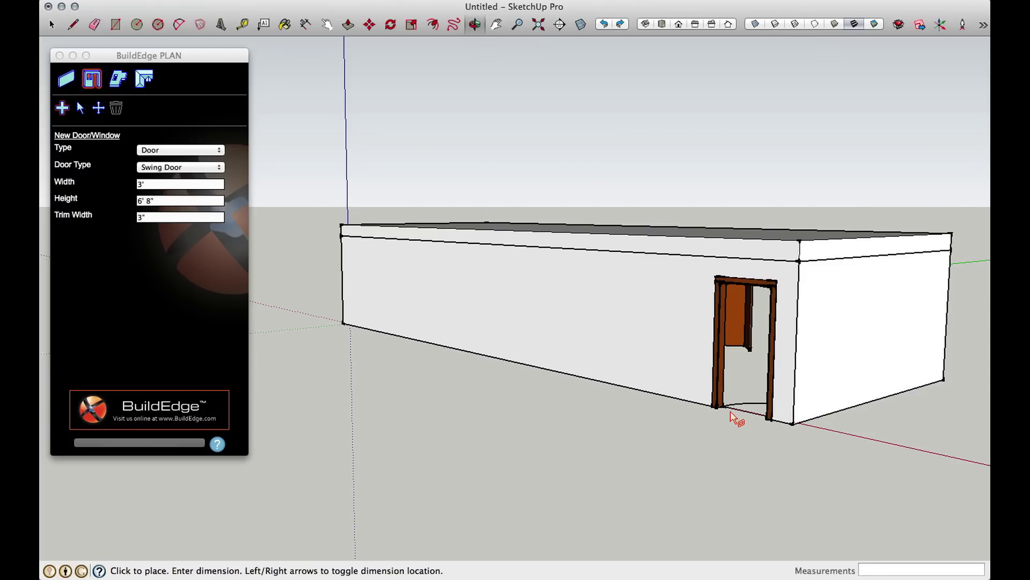
{"action": "middle_click_drag", "start_coordinate": [683, 382], "coordinate": [985, 458]}
{"action": "scroll", "coordinate": [850, 295], "scroll_direction": "up", "scroll_amount": 6}
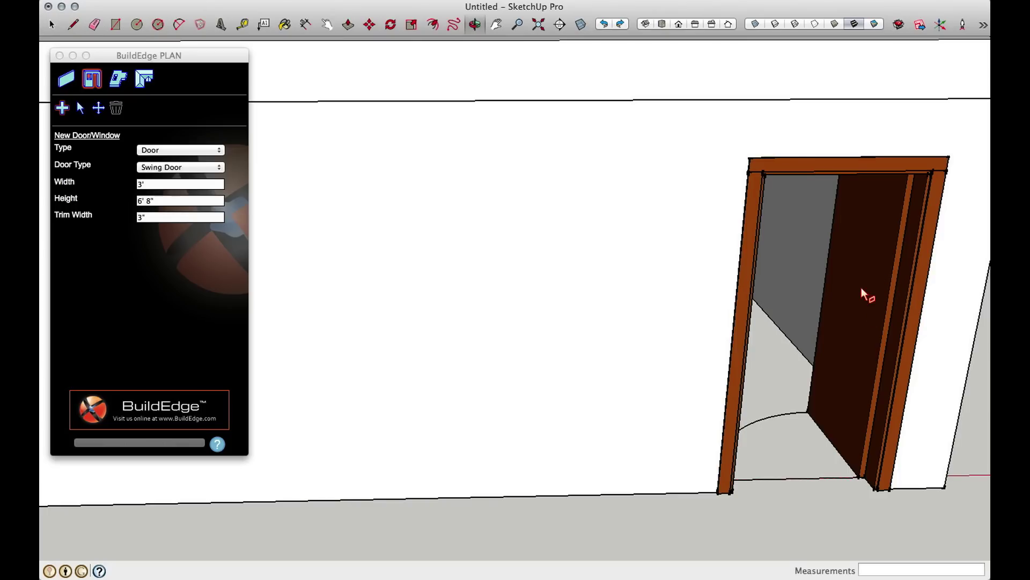
{"action": "scroll", "coordinate": [867, 309], "scroll_direction": "up", "scroll_amount": 3}
{"action": "scroll", "coordinate": [865, 292], "scroll_direction": "down", "scroll_amount": 4}
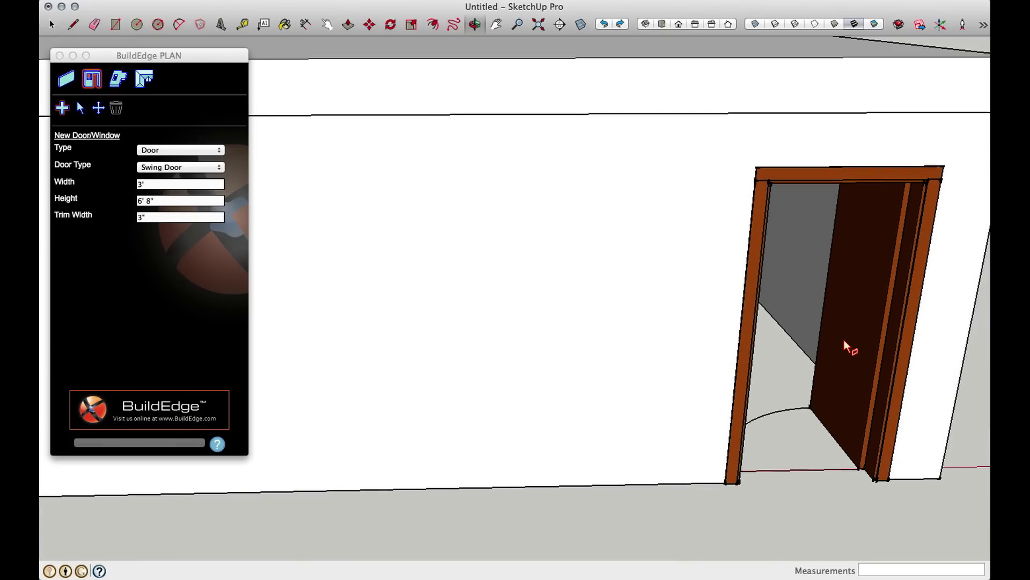
Select the placed door and change its Trim Width from 3" to 5", applying the change.
{"action": "left_click", "coordinate": [80, 109]}
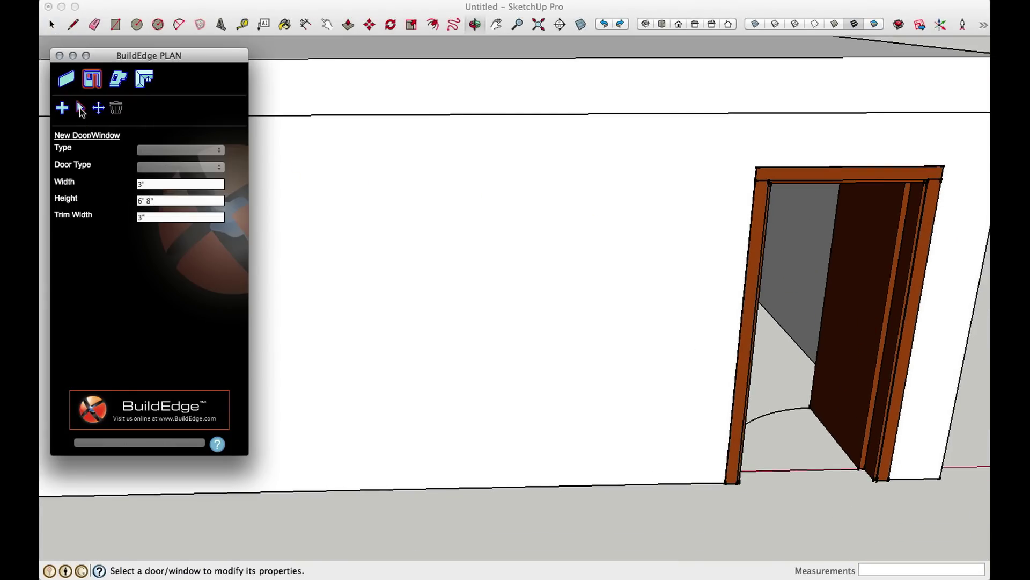
{"action": "left_click", "coordinate": [891, 251]}
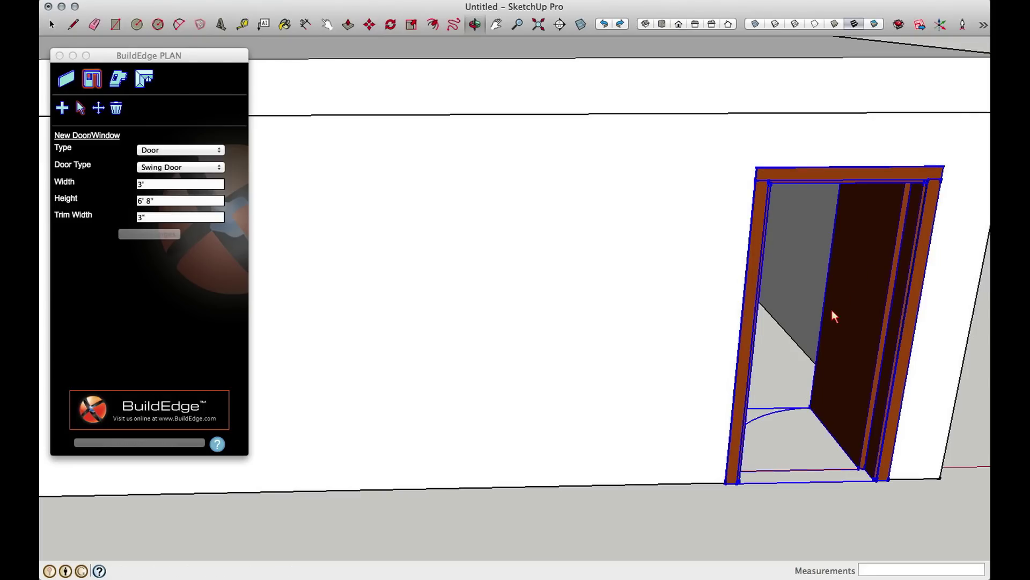
{"action": "left_click", "coordinate": [210, 239]}
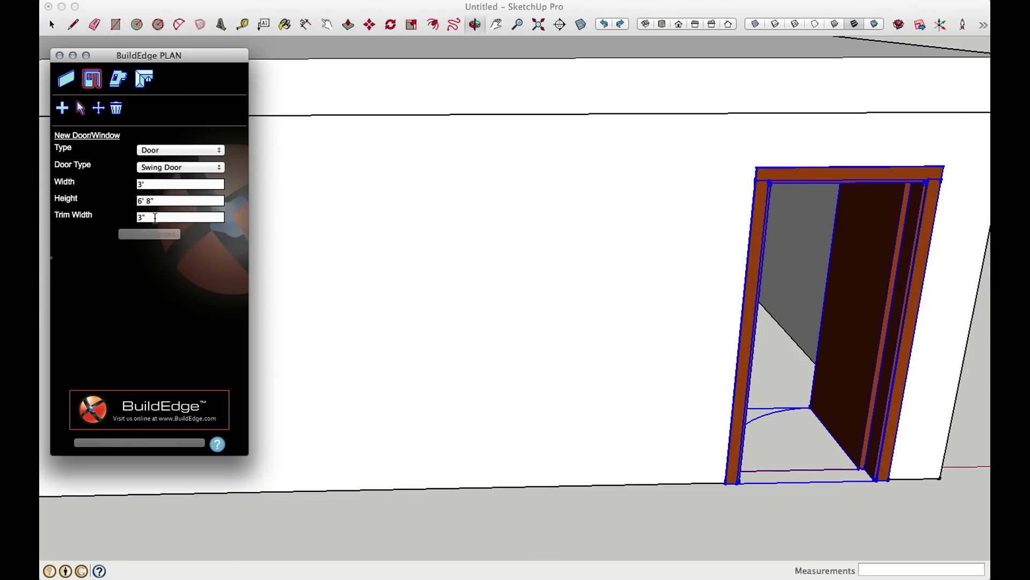
{"action": "left_click_drag", "start_coordinate": [155, 217], "coordinate": [128, 217]}
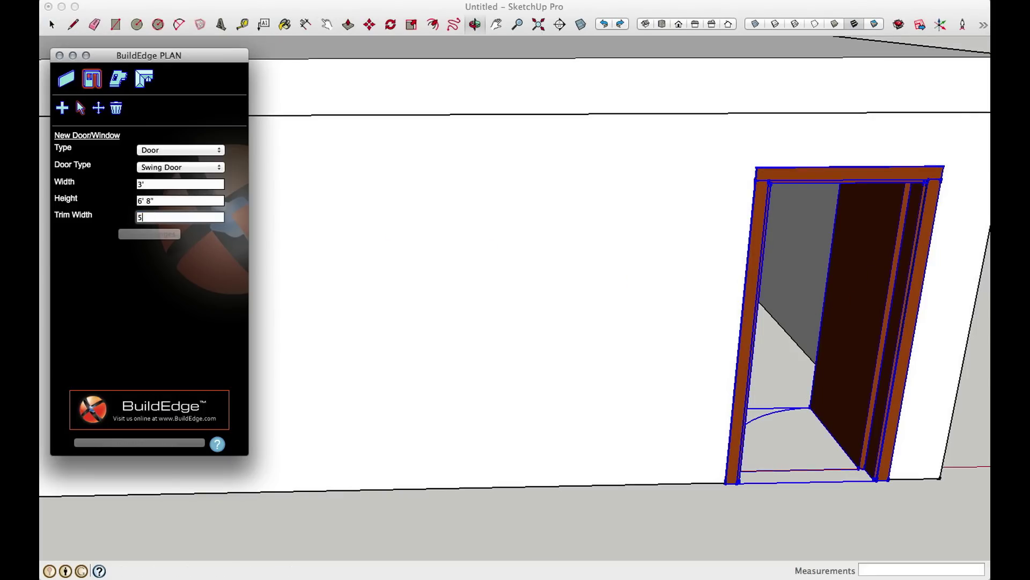
{"action": "left_click", "coordinate": [169, 203]}
{"action": "left_click", "coordinate": [156, 234]}
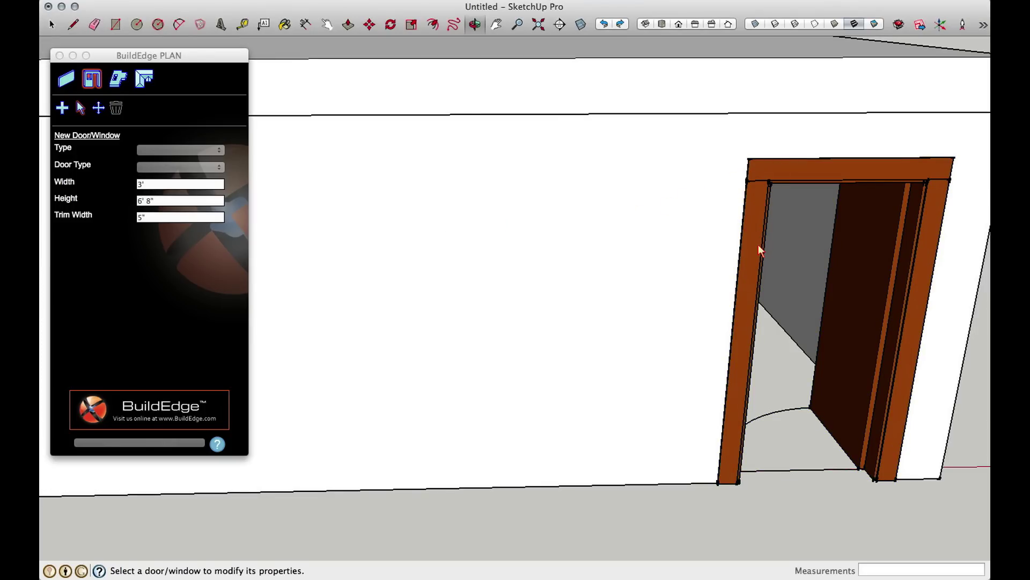
{"action": "scroll", "coordinate": [759, 246], "scroll_direction": "down", "scroll_amount": 5}
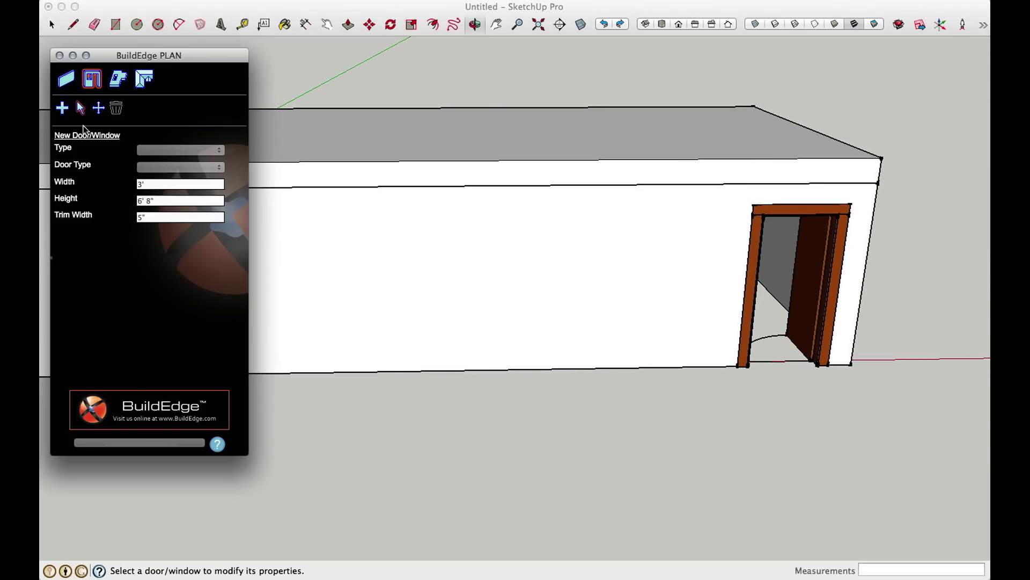
Pick up the swing door and place it at a new spot on the end wall.
{"action": "left_click", "coordinate": [99, 109]}
{"action": "left_click", "coordinate": [816, 288]}
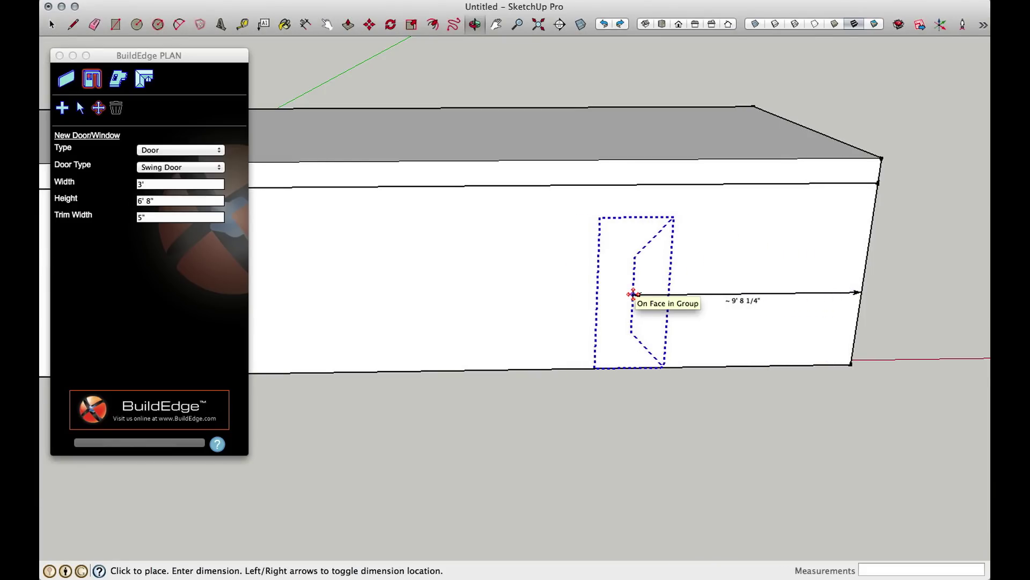
{"action": "left_click", "coordinate": [633, 294]}
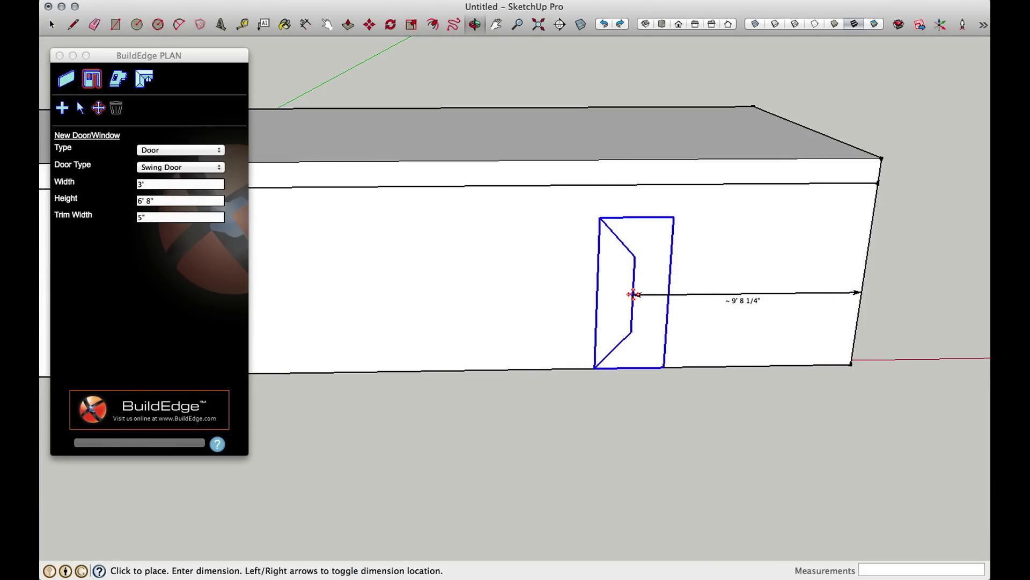
{"action": "key", "text": "Left"}
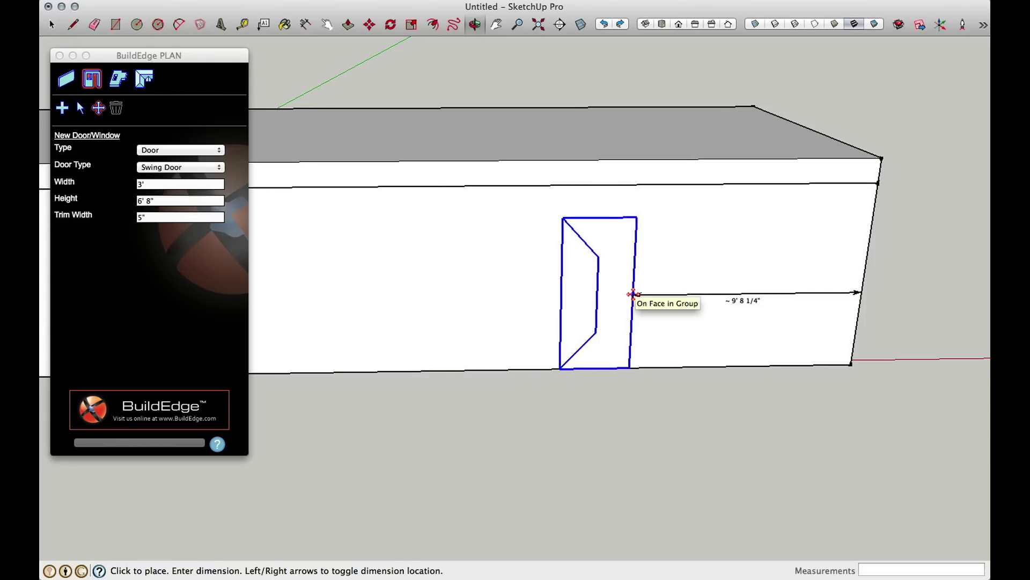
{"action": "scroll", "coordinate": [633, 294], "scroll_direction": "down", "scroll_amount": 5}
{"action": "scroll", "coordinate": [716, 295], "scroll_direction": "up", "scroll_amount": 4}
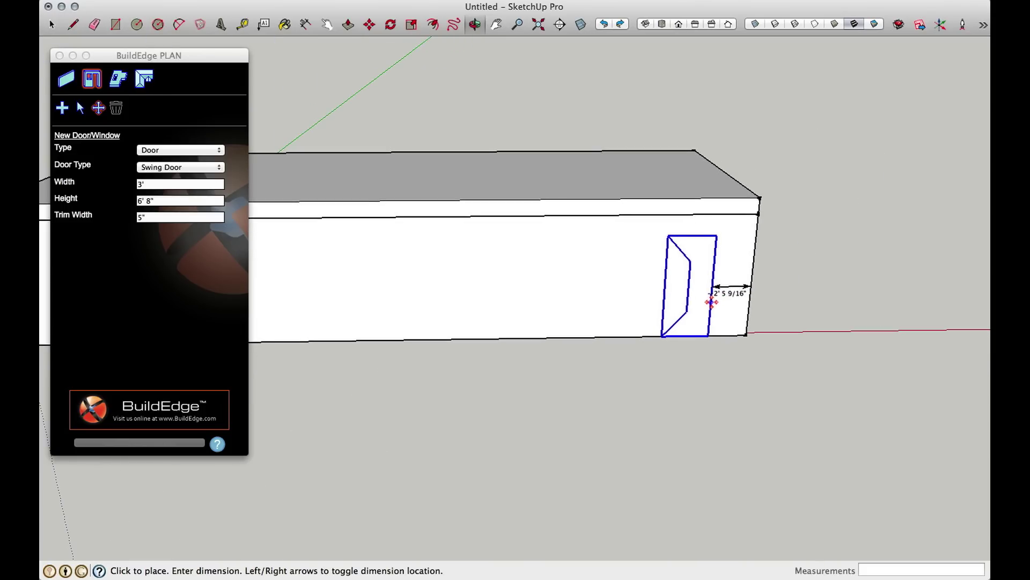
{"action": "left_click", "coordinate": [718, 296]}
{"action": "scroll", "coordinate": [672, 264], "scroll_direction": "up", "scroll_amount": 3}
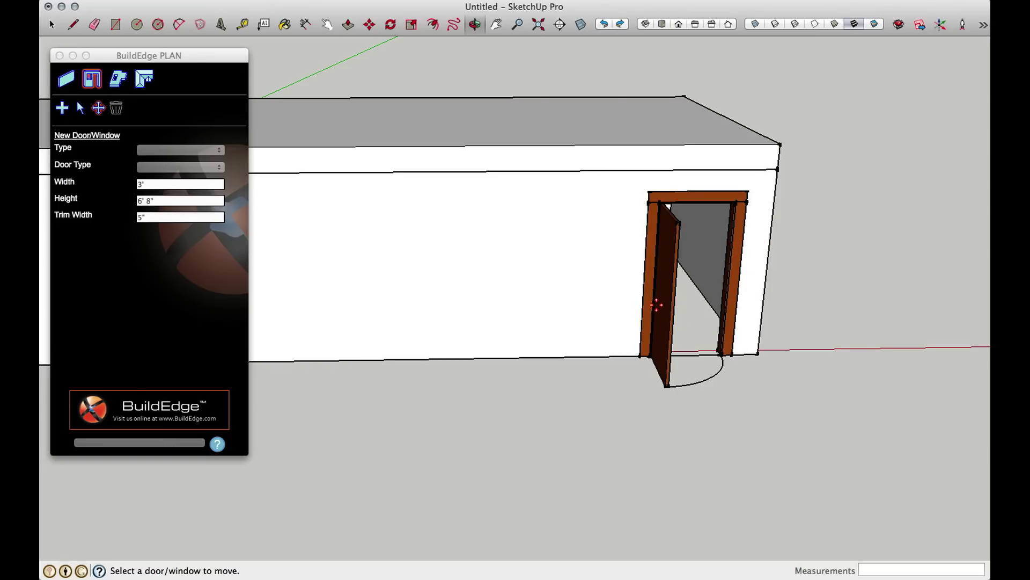
Select the newly placed swing door and delete it with the Delete Door/Window icon.
{"action": "left_click", "coordinate": [201, 148]}
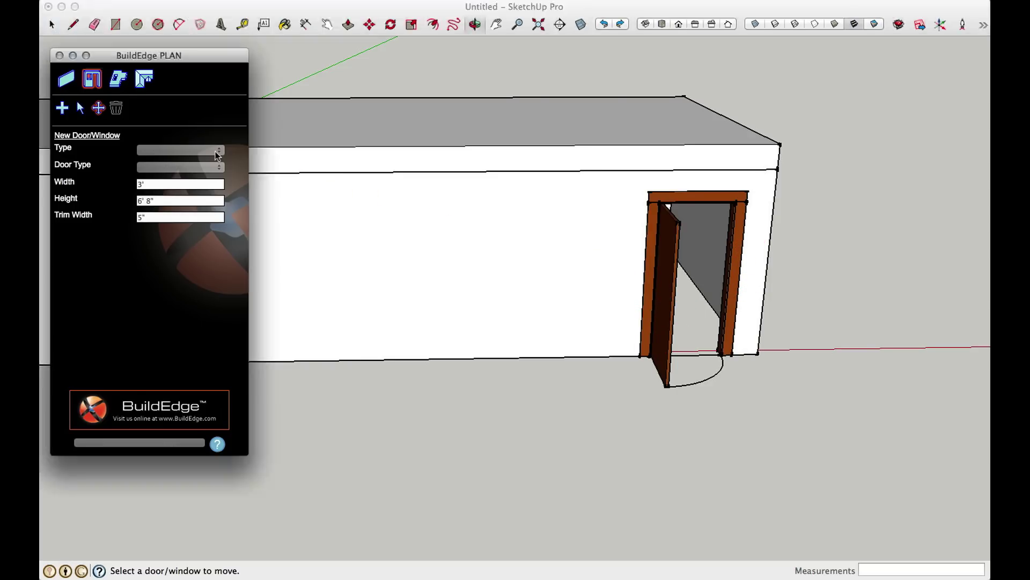
{"action": "left_click", "coordinate": [81, 107]}
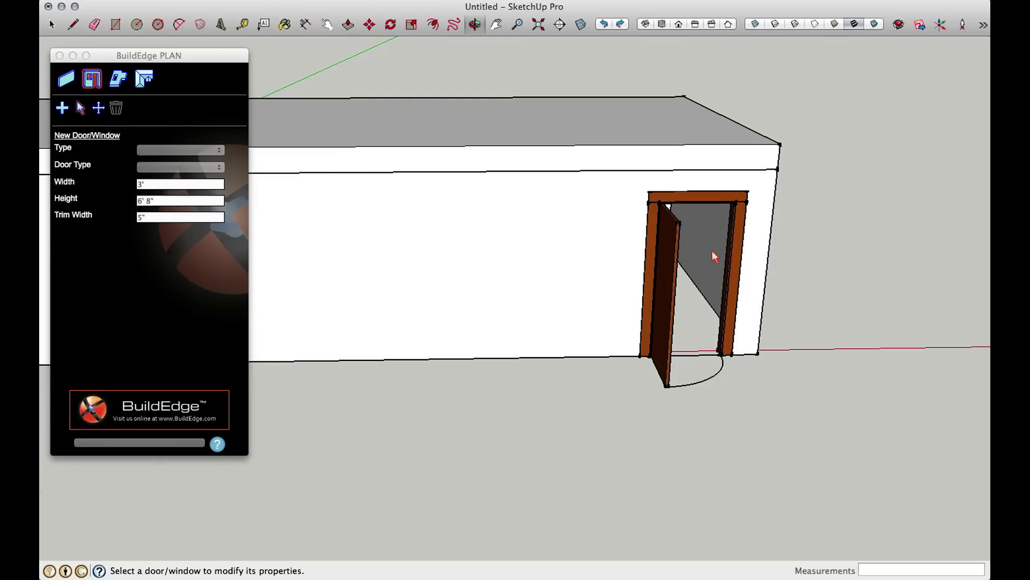
{"action": "left_click", "coordinate": [675, 262]}
{"action": "left_click", "coordinate": [115, 108]}
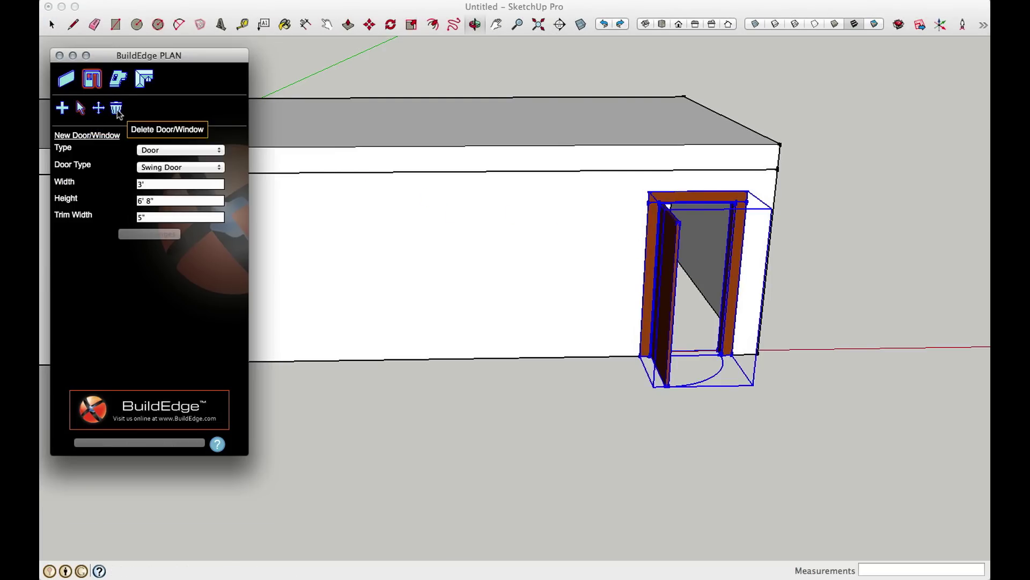
{"action": "left_click", "coordinate": [116, 108]}
{"action": "scroll", "coordinate": [815, 285], "scroll_direction": "down", "scroll_amount": 5}
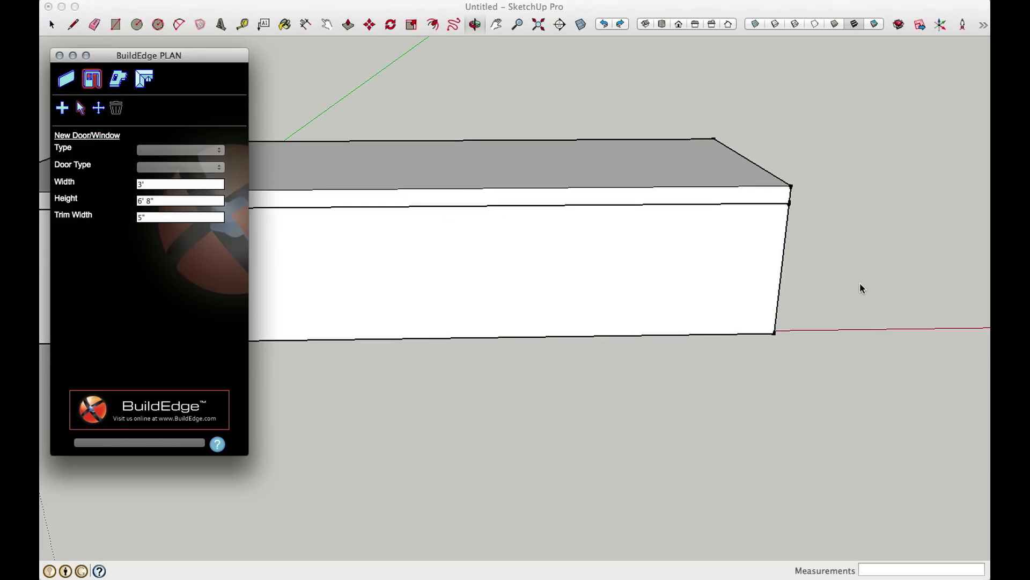
{"action": "scroll", "coordinate": [861, 284], "scroll_direction": "up", "scroll_amount": 2}
{"action": "scroll", "coordinate": [861, 283], "scroll_direction": "down", "scroll_amount": 1}
{"action": "middle_click_drag", "start_coordinate": [879, 274], "coordinate": [59, 316]}
{"action": "scroll", "coordinate": [805, 403], "scroll_direction": "down", "scroll_amount": 2}
{"action": "scroll", "coordinate": [436, 366], "scroll_direction": "up", "scroll_amount": 4}
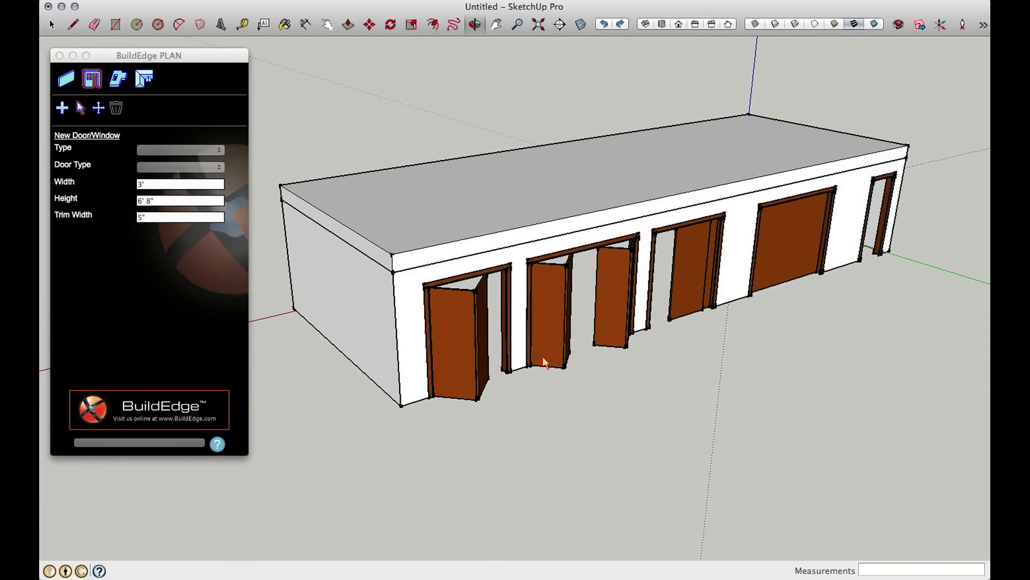
{"action": "middle_click_drag", "start_coordinate": [544, 362], "coordinate": [474, 386]}
{"action": "scroll", "coordinate": [417, 359], "scroll_direction": "up", "scroll_amount": 3}
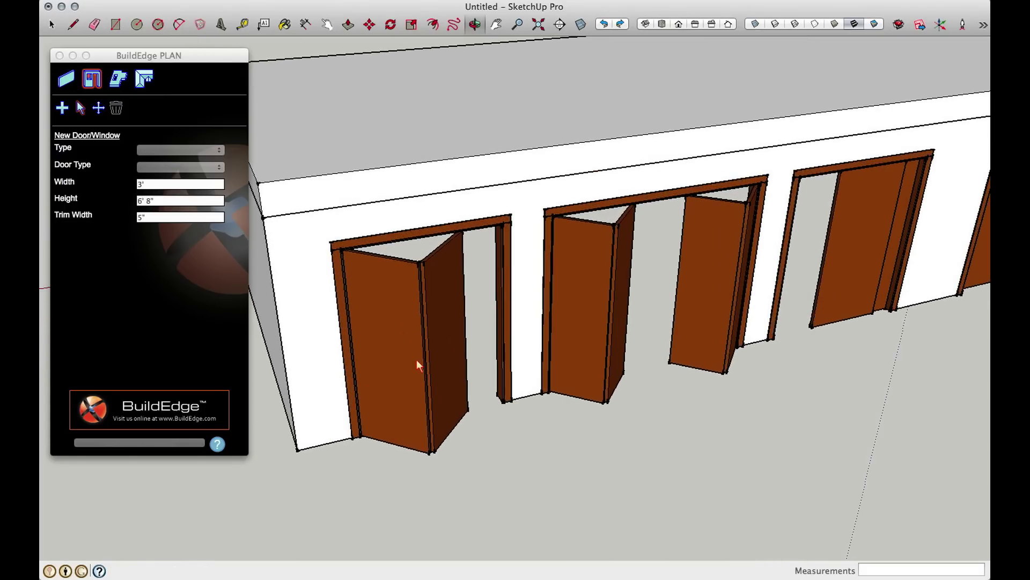
{"action": "left_click", "coordinate": [430, 375]}
{"action": "scroll", "coordinate": [444, 429], "scroll_direction": "down", "scroll_amount": 3}
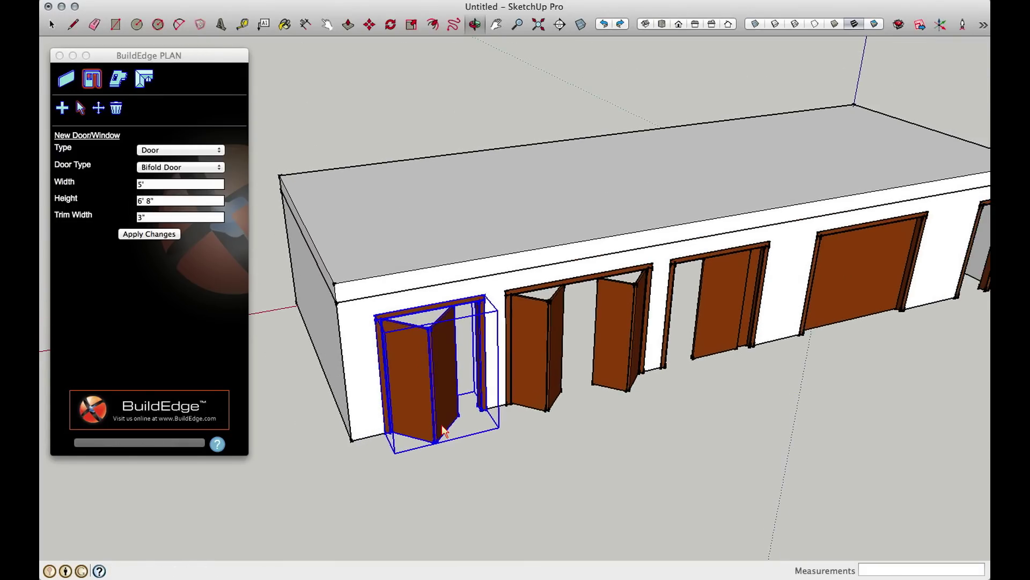
{"action": "left_click", "coordinate": [541, 363]}
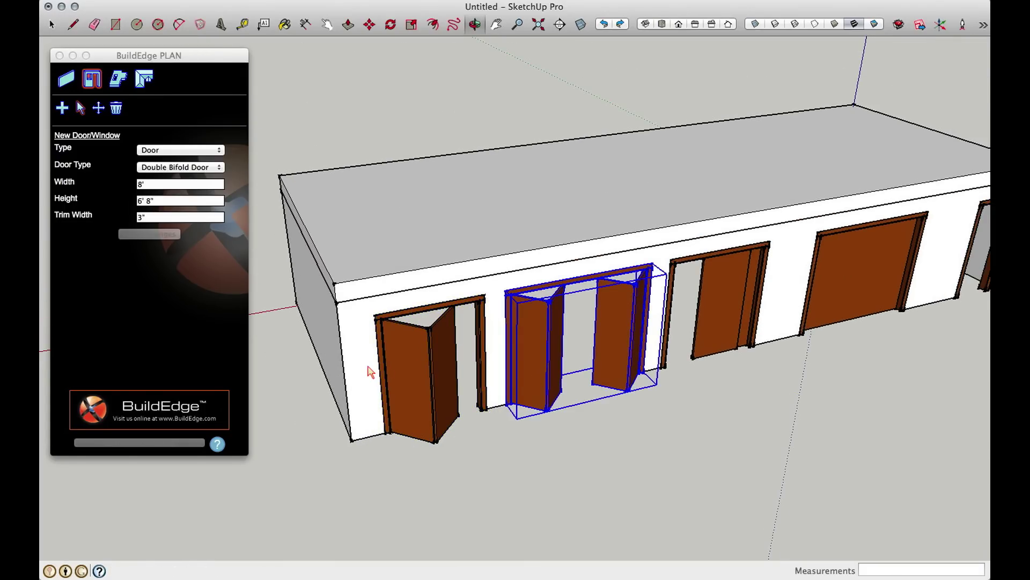
{"action": "left_click", "coordinate": [736, 315]}
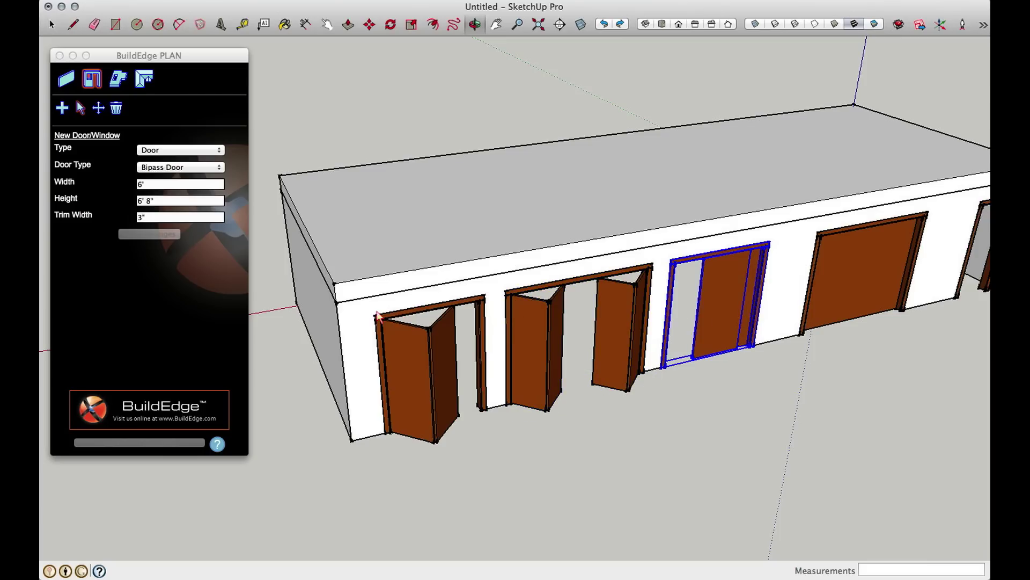
{"action": "scroll", "coordinate": [375, 314], "scroll_direction": "down", "scroll_amount": 2}
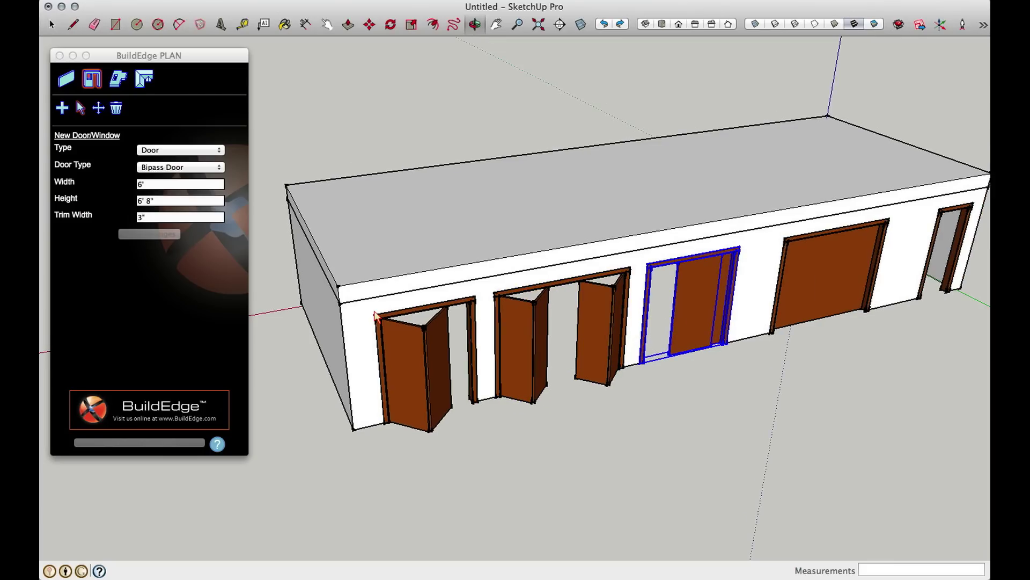
{"action": "left_click", "coordinate": [848, 292]}
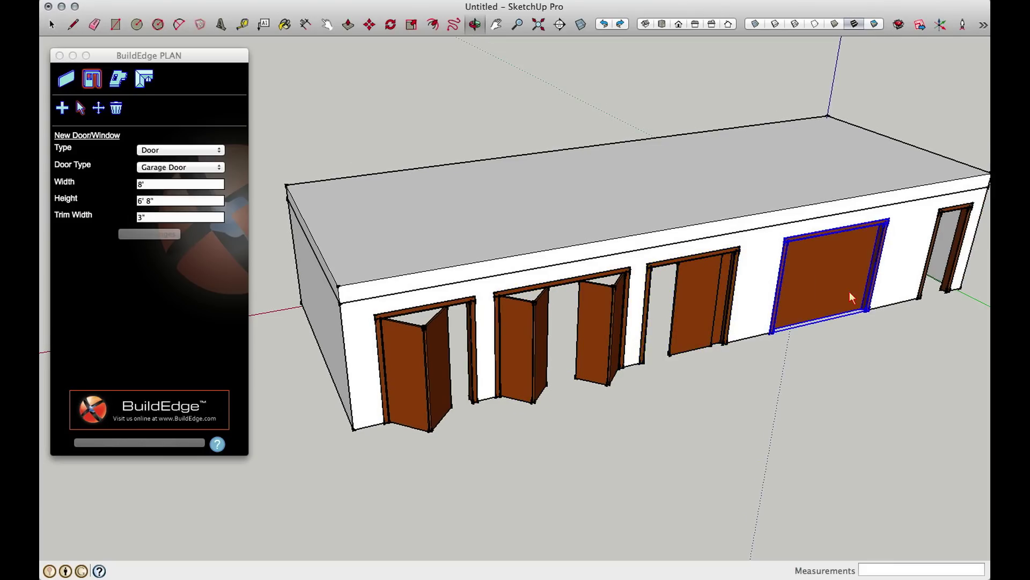
{"action": "left_click", "coordinate": [951, 278]}
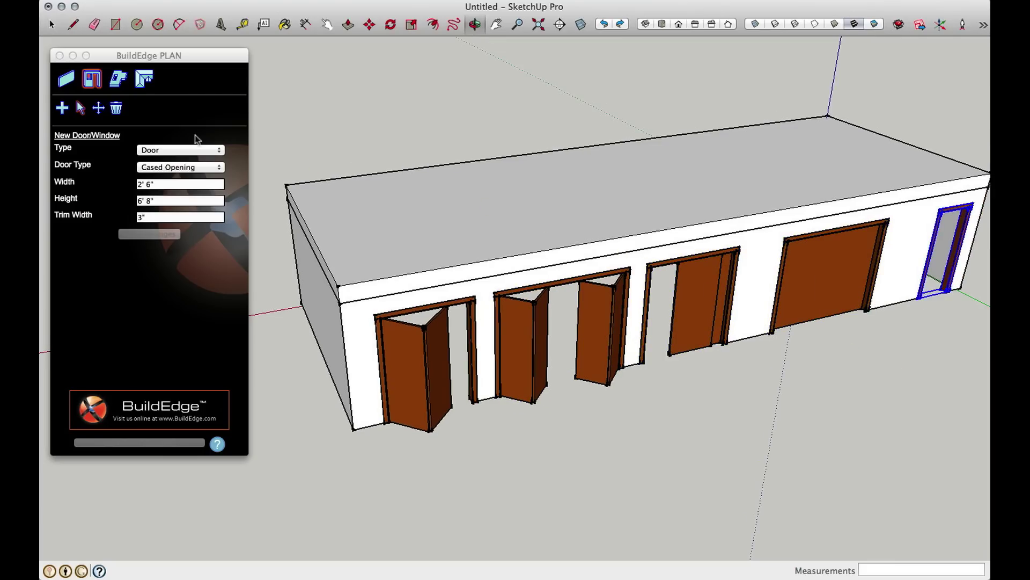
{"action": "left_click", "coordinate": [171, 134]}
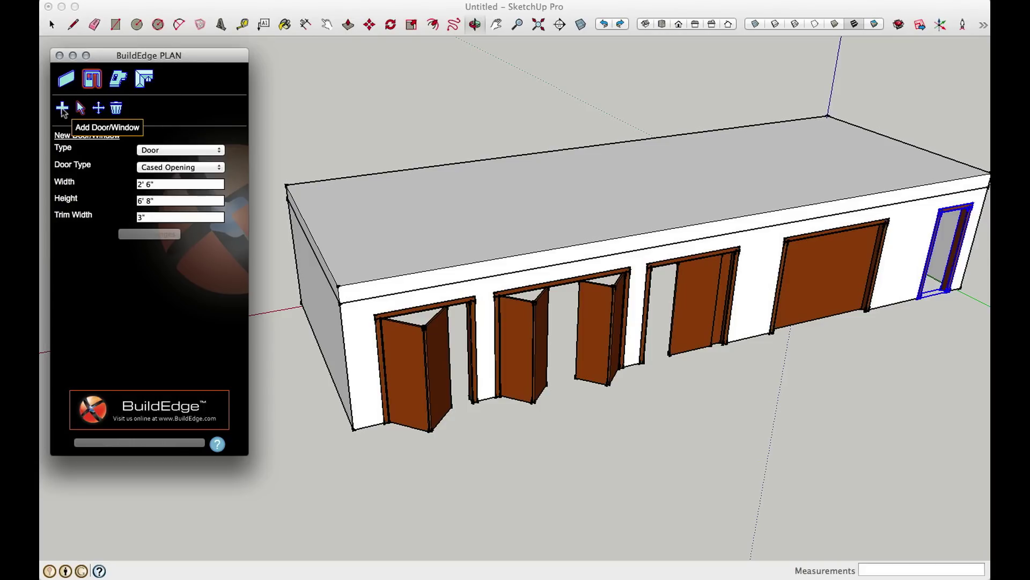
Add a 2' 6" by 6' 8" Swing Door to the short end wall.
{"action": "left_click", "coordinate": [62, 108]}
{"action": "left_click", "coordinate": [183, 168]}
{"action": "left_click", "coordinate": [179, 108]}
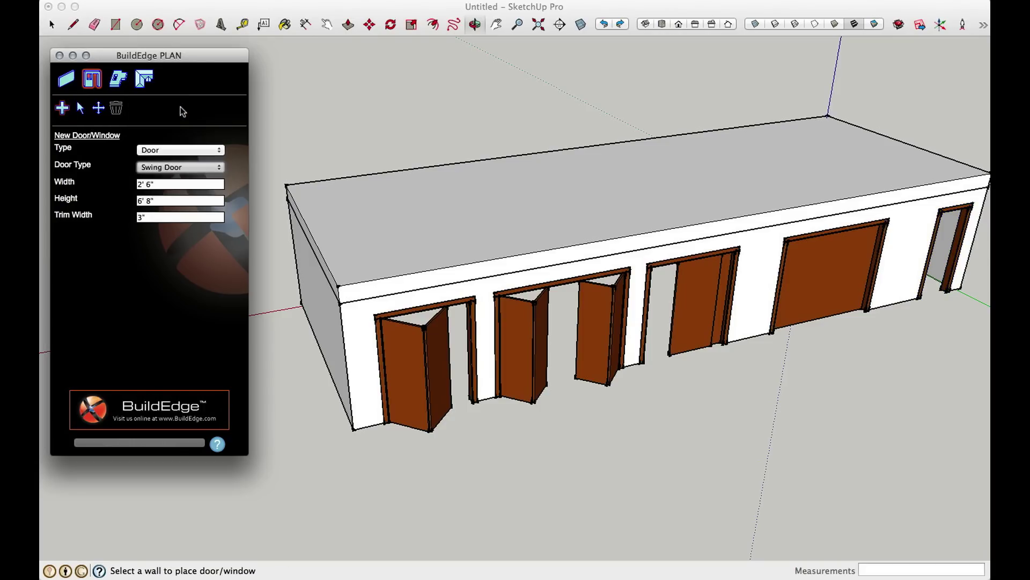
{"action": "mouse_move", "coordinate": [279, 400]}
{"action": "middle_mouse_down"}
{"action": "mouse_move", "coordinate": [432, 375]}
{"action": "mouse_move", "coordinate": [420, 405]}
{"action": "mouse_move", "coordinate": [402, 397]}
{"action": "middle_mouse_up"}
{"action": "left_click", "coordinate": [401, 393]}
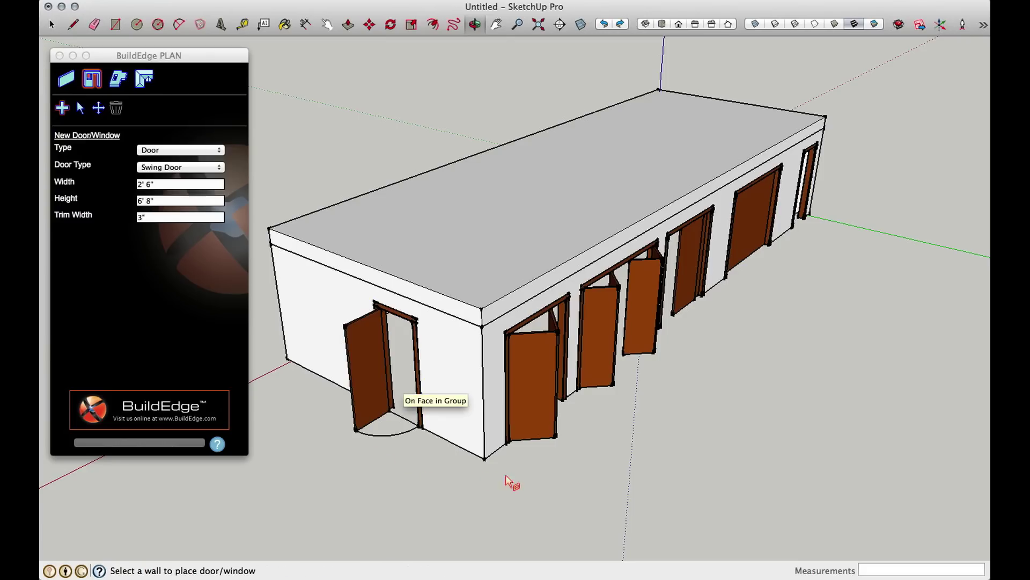
{"action": "middle_click_drag", "start_coordinate": [644, 444], "coordinate": [542, 411]}
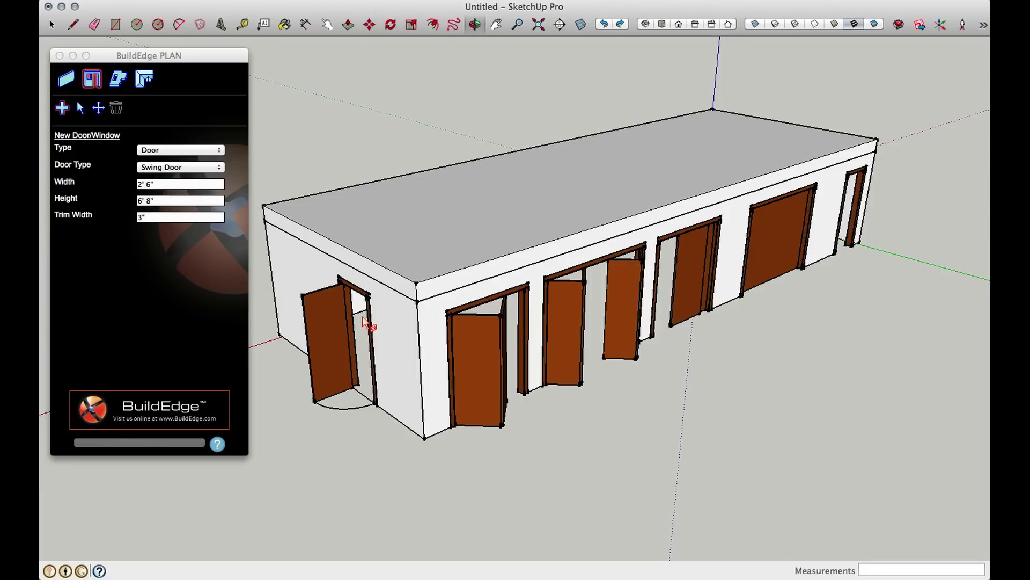
With the Interact tool, swing the end wall door closed and open twice.
{"action": "left_click", "coordinate": [327, 25]}
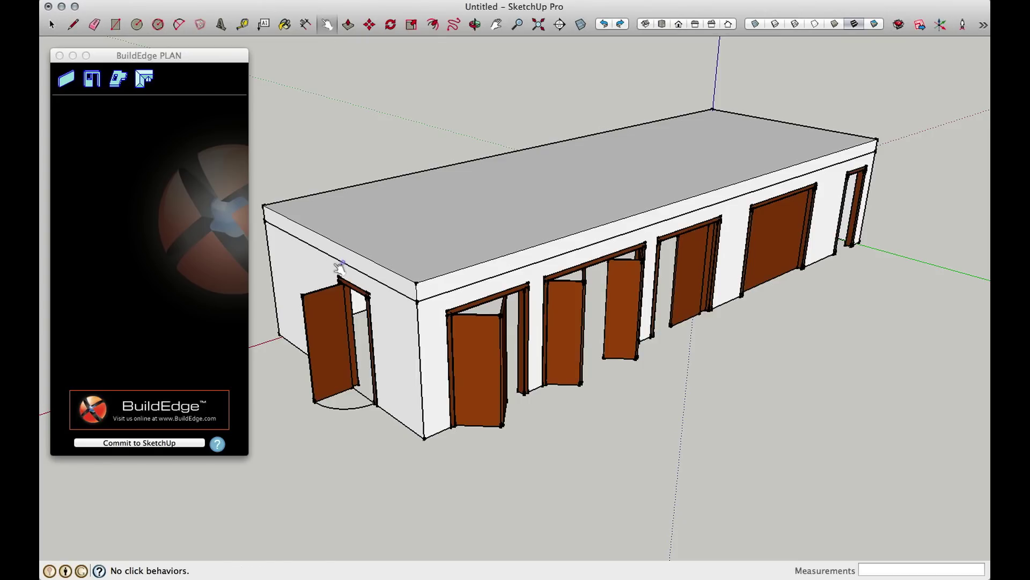
{"action": "middle_click_drag", "start_coordinate": [336, 432], "coordinate": [372, 435]}
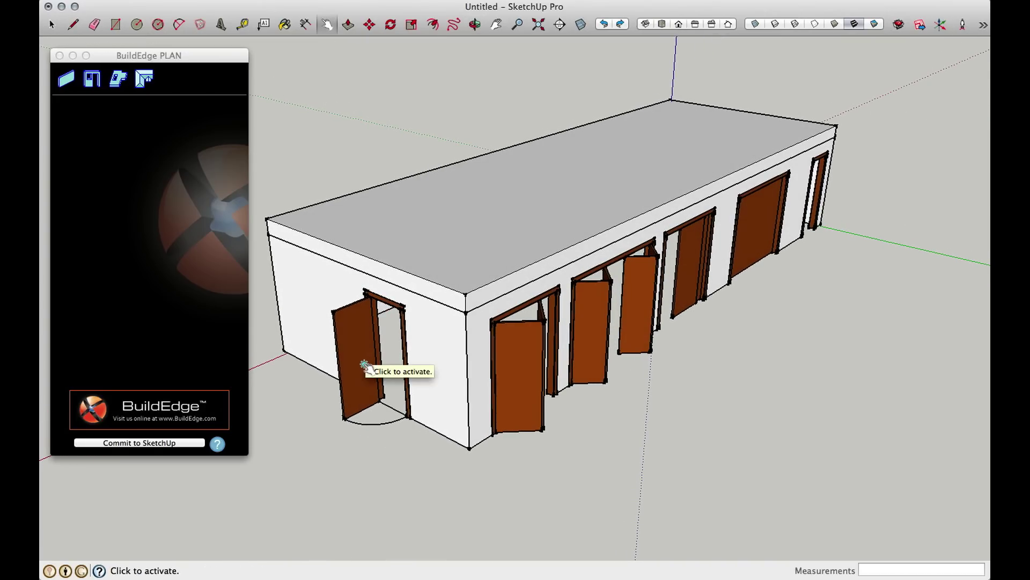
{"action": "left_click", "coordinate": [382, 416]}
{"action": "left_click", "coordinate": [396, 391]}
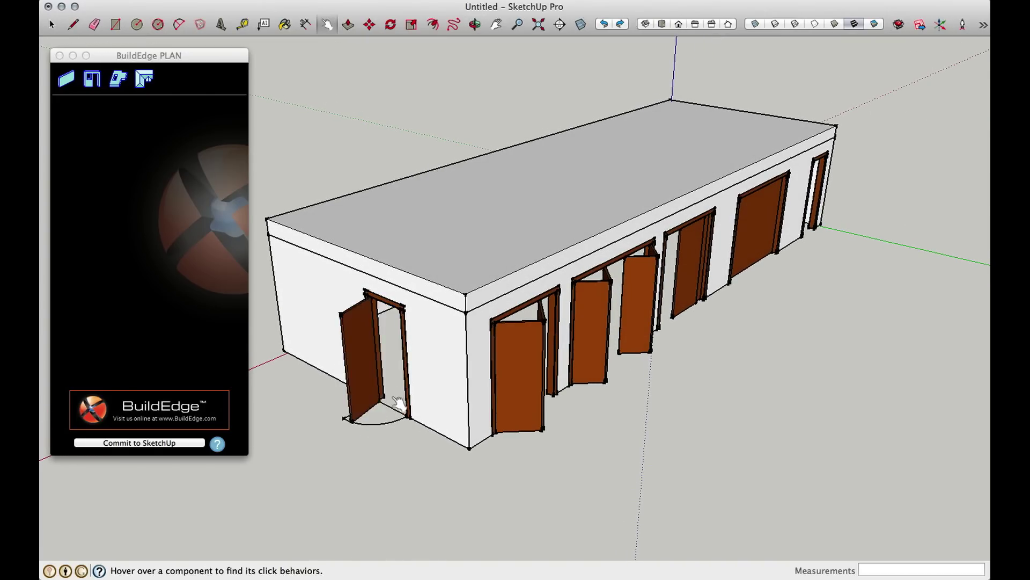
{"action": "left_click", "coordinate": [373, 392]}
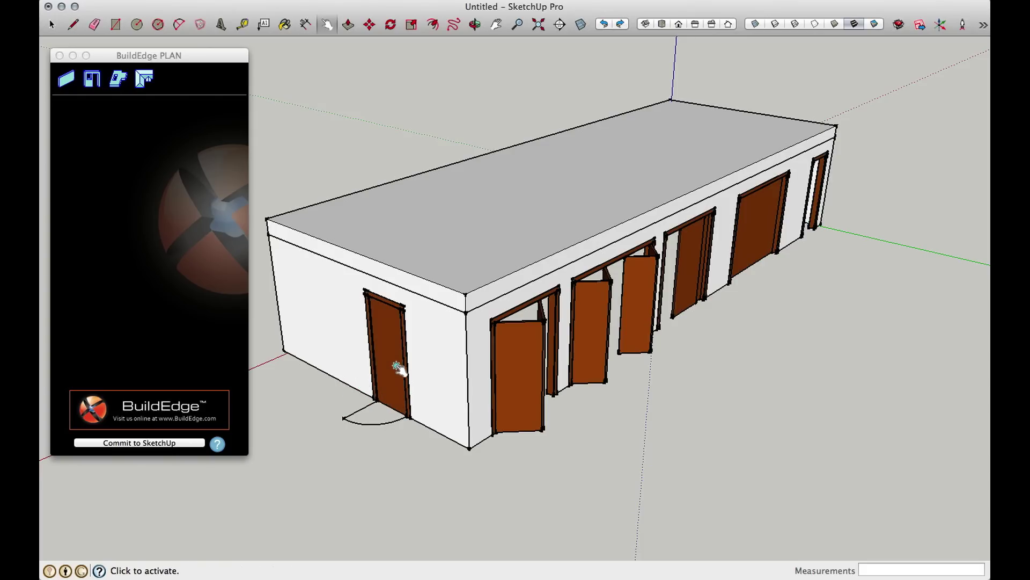
{"action": "left_click", "coordinate": [396, 369]}
Fold the front folding and bifold doors open, then close them, reopening the middle door's left panels.
{"action": "middle_click_drag", "start_coordinate": [570, 420], "coordinate": [435, 411]}
{"action": "scroll", "coordinate": [429, 386], "scroll_direction": "up", "scroll_amount": 5}
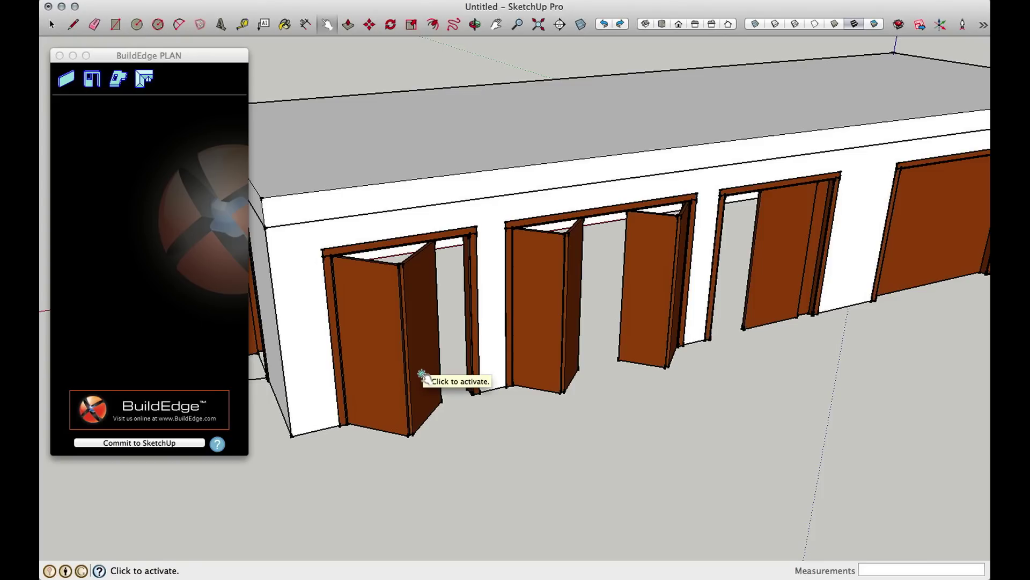
{"action": "left_click", "coordinate": [393, 360]}
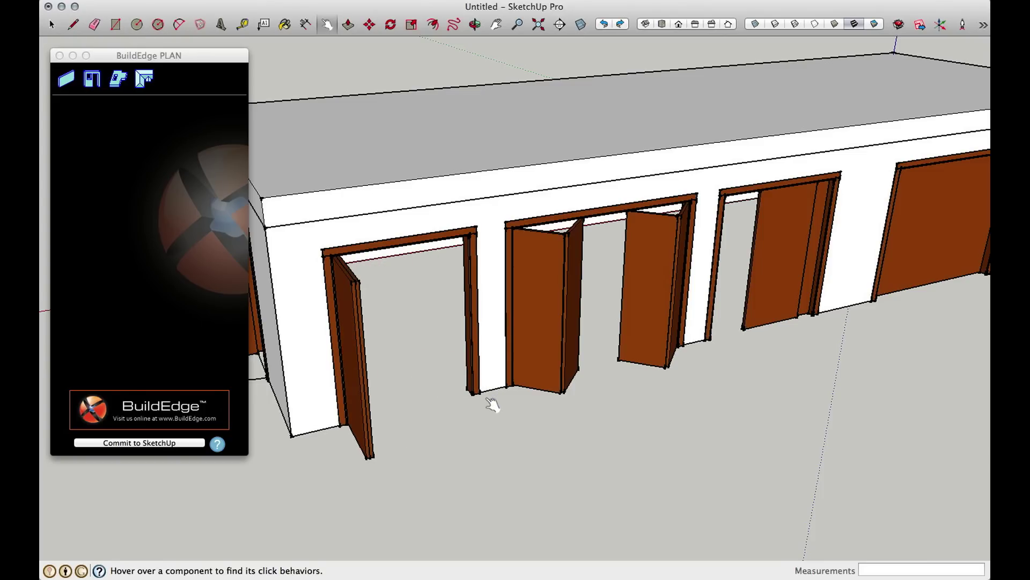
{"action": "left_click", "coordinate": [552, 340]}
{"action": "left_click", "coordinate": [650, 301]}
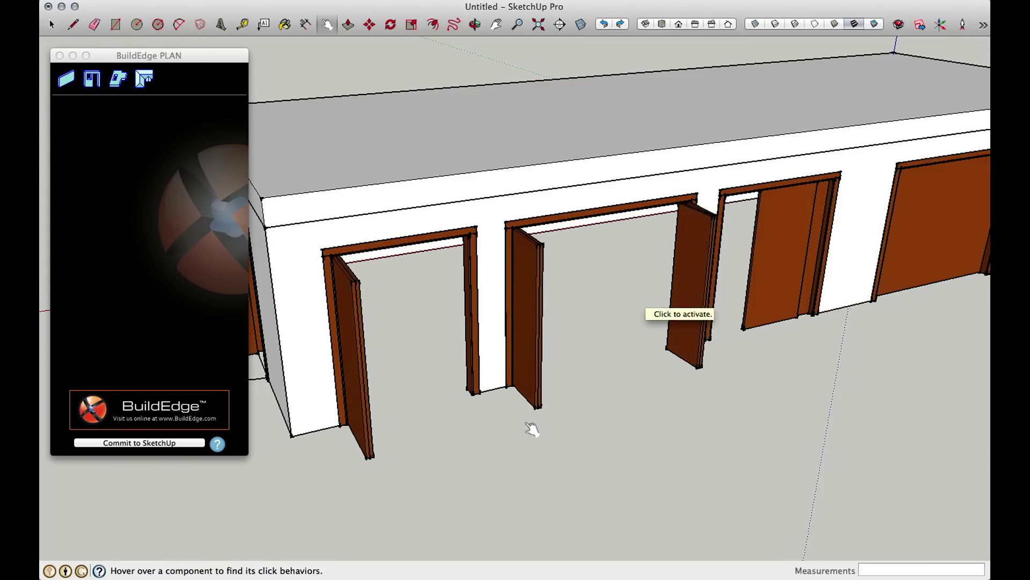
{"action": "left_click", "coordinate": [356, 354]}
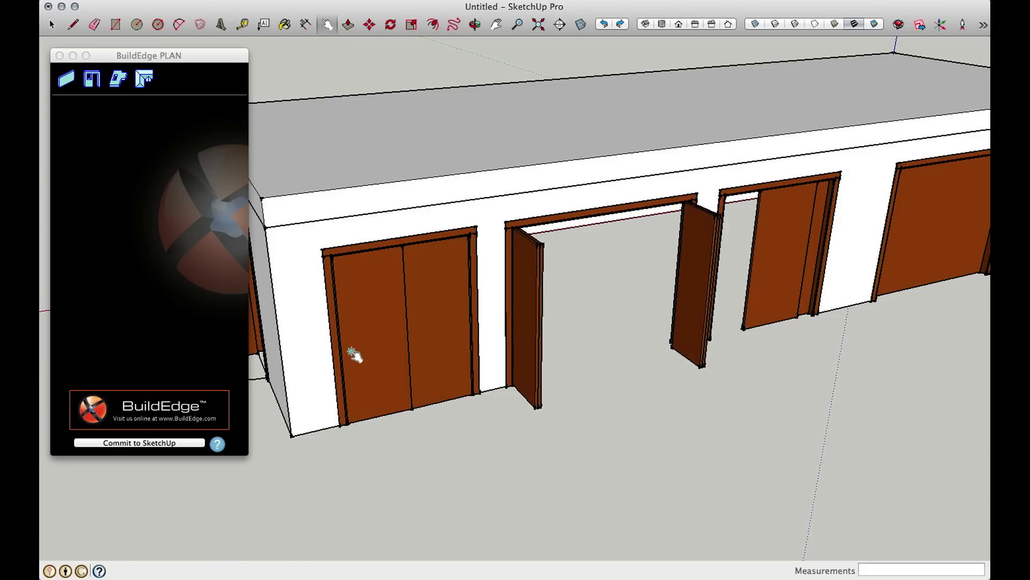
{"action": "left_click", "coordinate": [543, 335]}
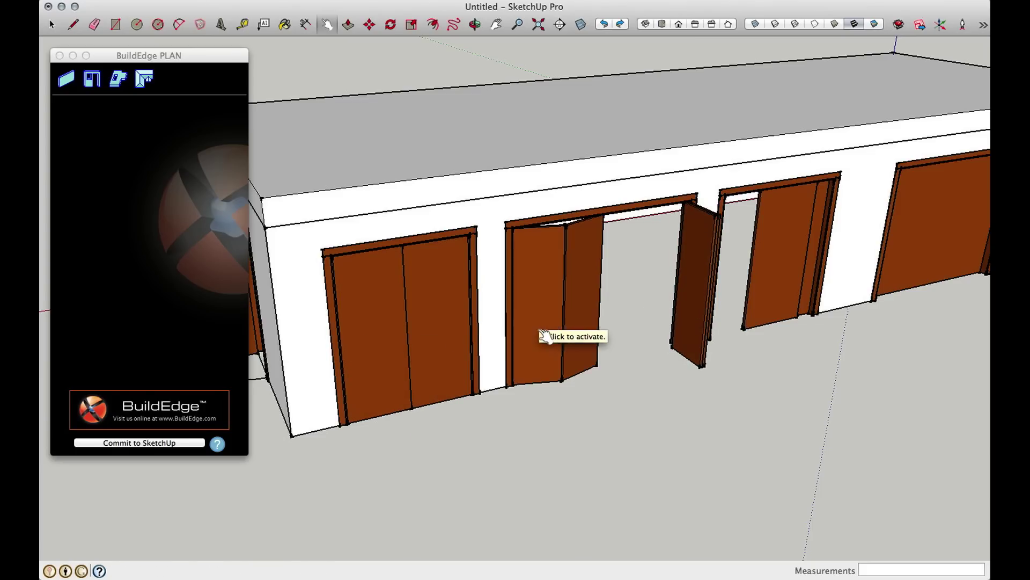
{"action": "left_click", "coordinate": [692, 283]}
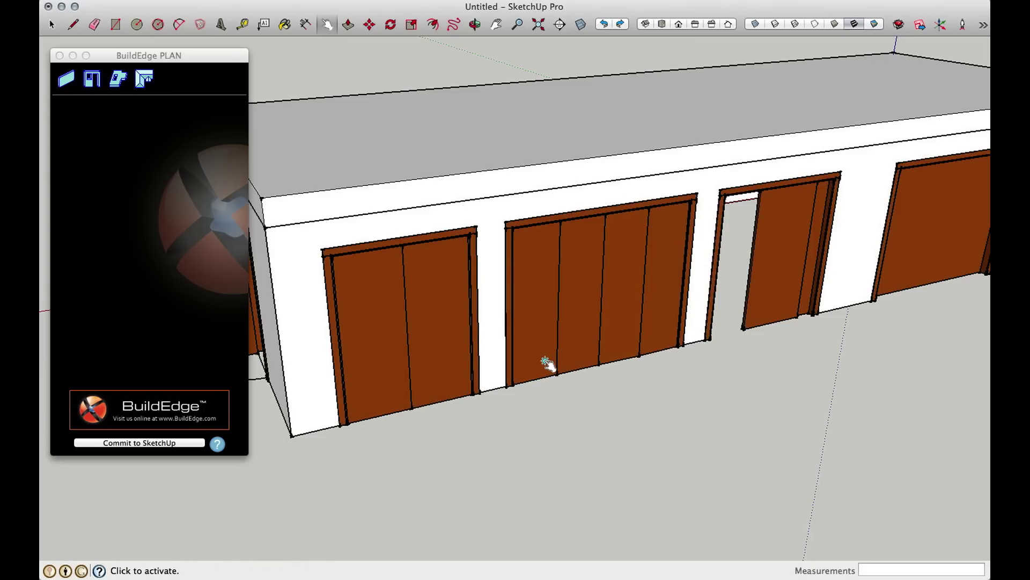
{"action": "left_click", "coordinate": [556, 317]}
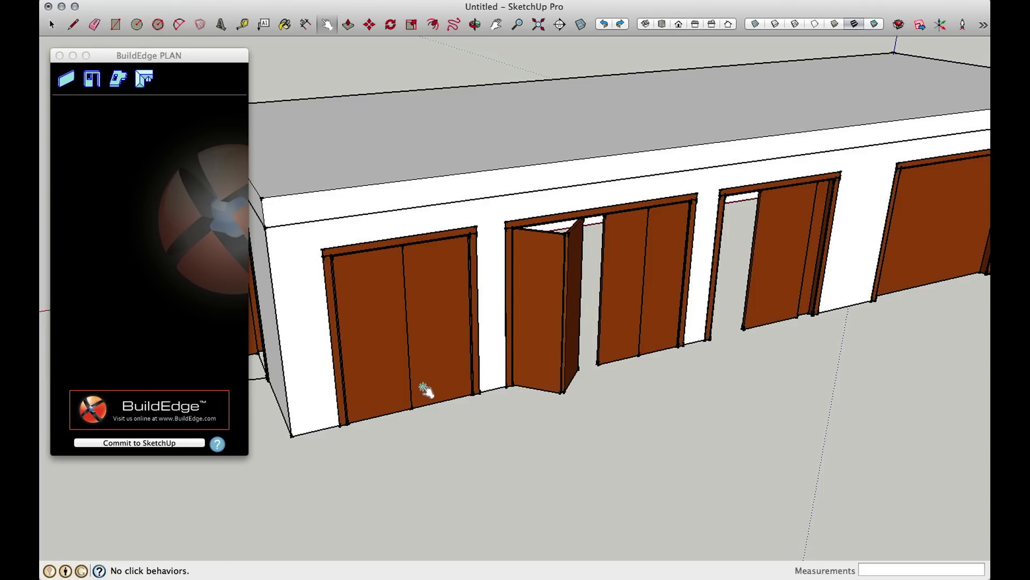
Slide the middle bipass door right and left, close it, and pan to the garage door.
{"action": "key", "text": "h"}
{"action": "left_click_drag", "start_coordinate": [665, 365], "coordinate": [429, 428]}
{"action": "scroll", "coordinate": [475, 378], "scroll_direction": "up", "scroll_amount": 3}
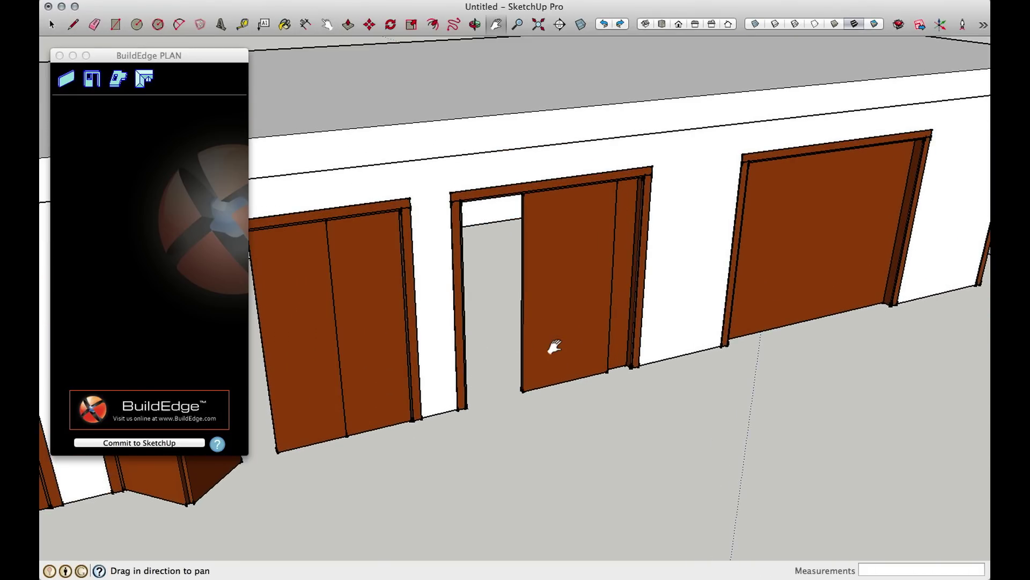
{"action": "key", "text": "Escape"}
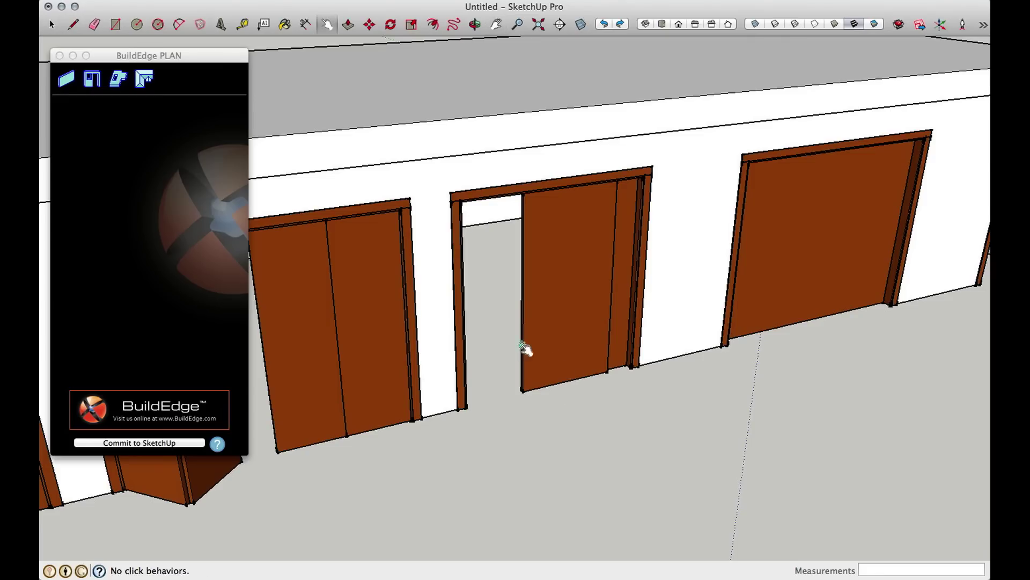
{"action": "left_click", "coordinate": [568, 328]}
{"action": "left_click", "coordinate": [594, 318]}
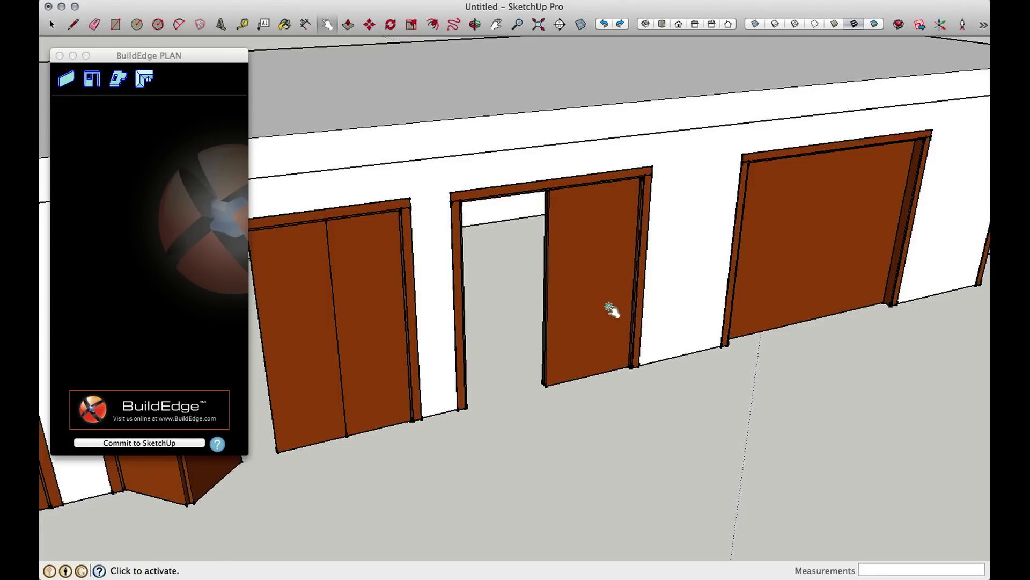
{"action": "left_click", "coordinate": [611, 311]}
{"action": "left_click", "coordinate": [610, 305]}
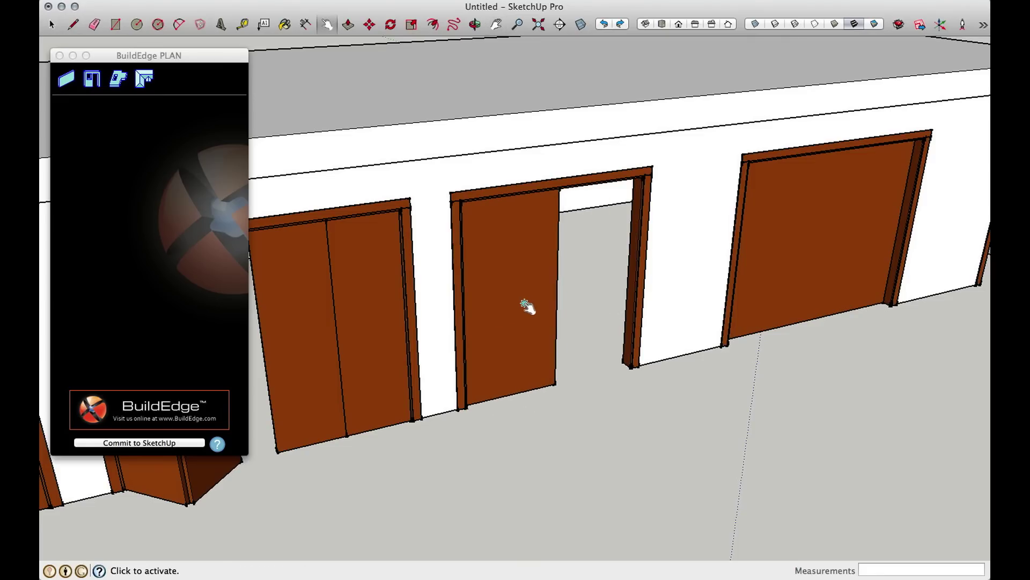
{"action": "left_click", "coordinate": [527, 306]}
{"action": "left_click", "coordinate": [578, 305]}
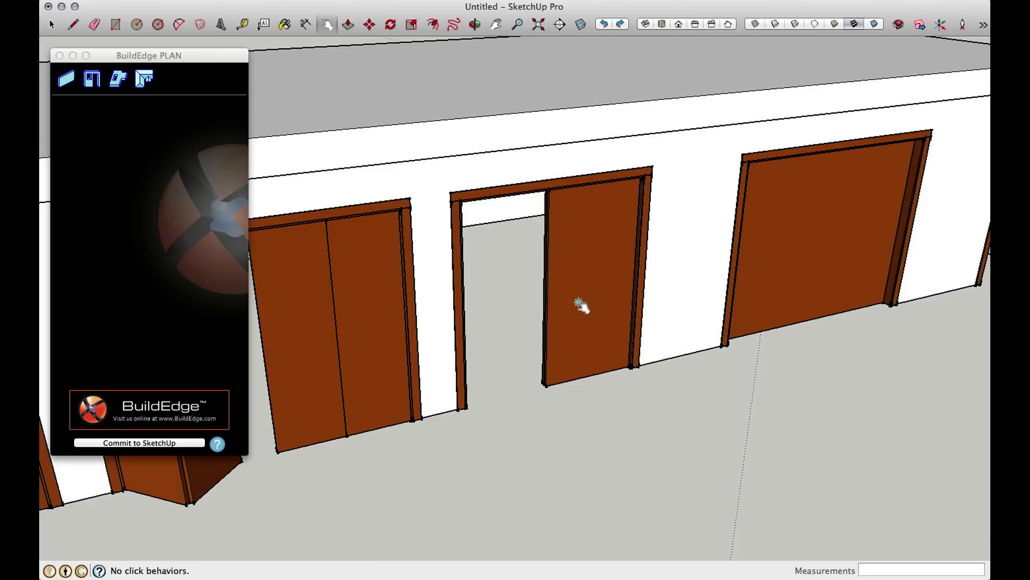
{"action": "left_click", "coordinate": [578, 304]}
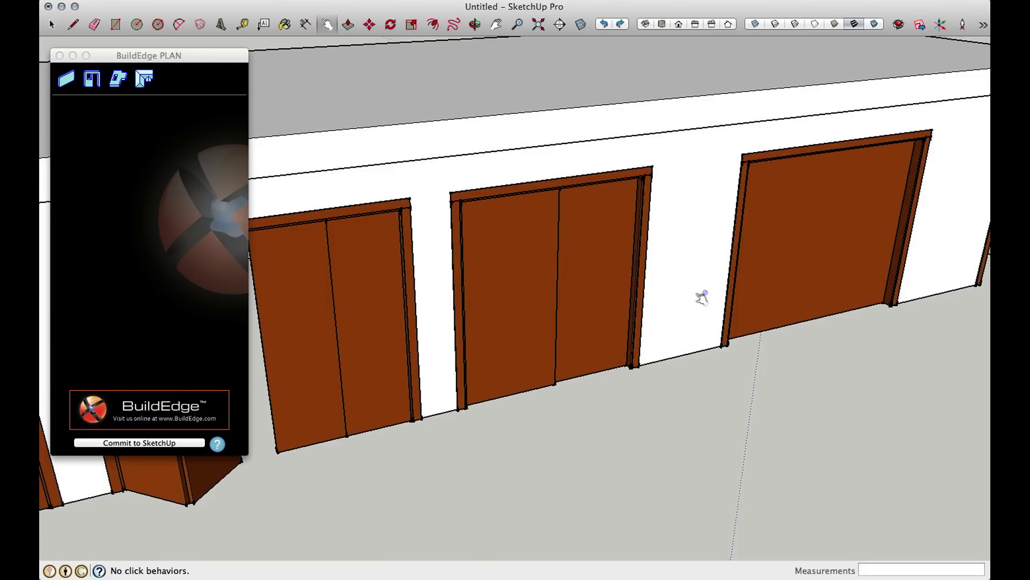
{"action": "key", "text": "h"}
{"action": "middle_click_drag", "start_coordinate": [721, 289], "coordinate": [555, 322], "text": "shift"}
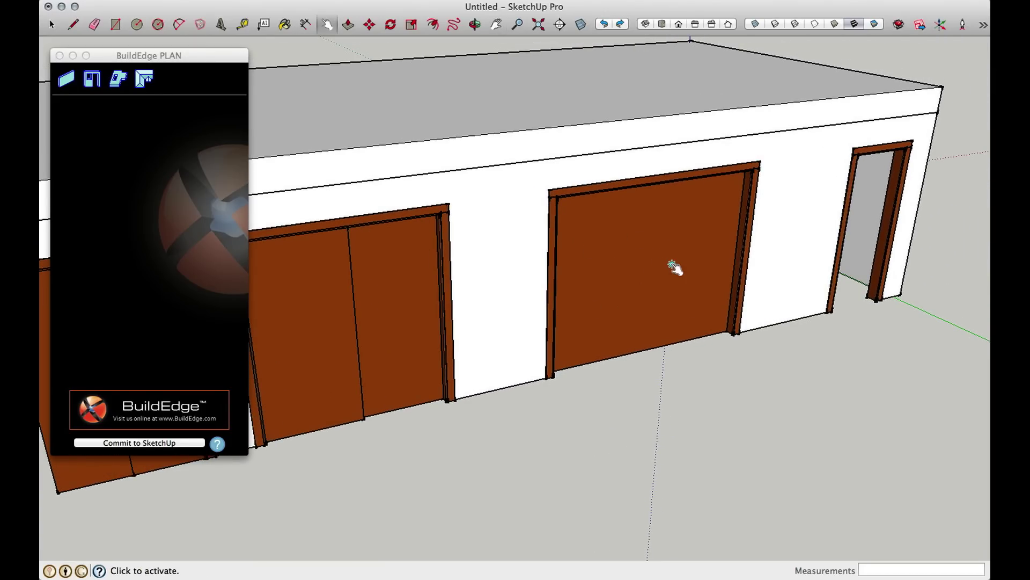
Open and close the garage door three times with Interact, leaving it raised open.
{"action": "left_click", "coordinate": [673, 266]}
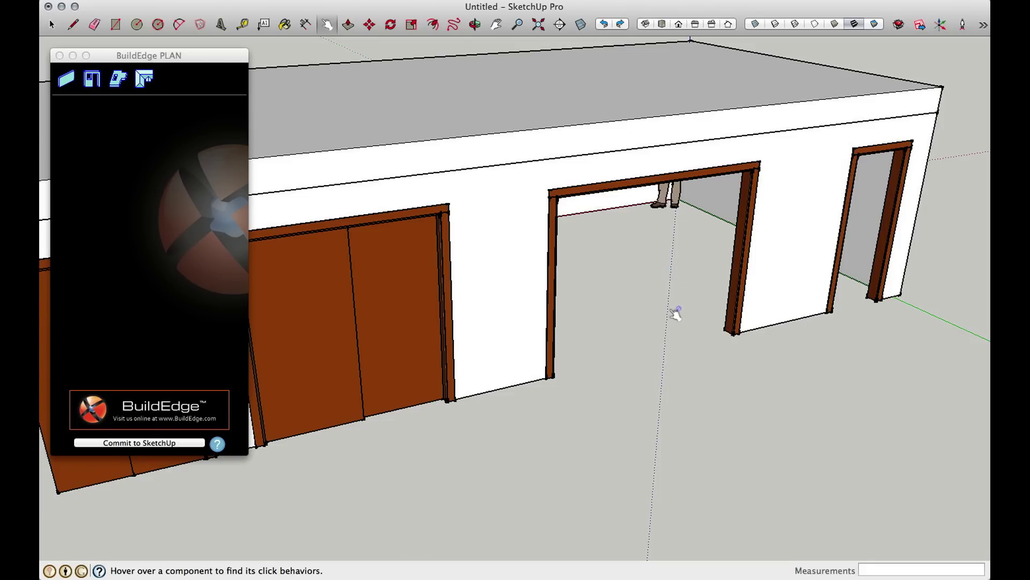
{"action": "key", "text": "o"}
{"action": "left_click_drag", "start_coordinate": [675, 313], "coordinate": [533, 149]}
{"action": "middle_click_drag", "start_coordinate": [533, 149], "coordinate": [439, 147]}
{"action": "left_click", "coordinate": [508, 134]}
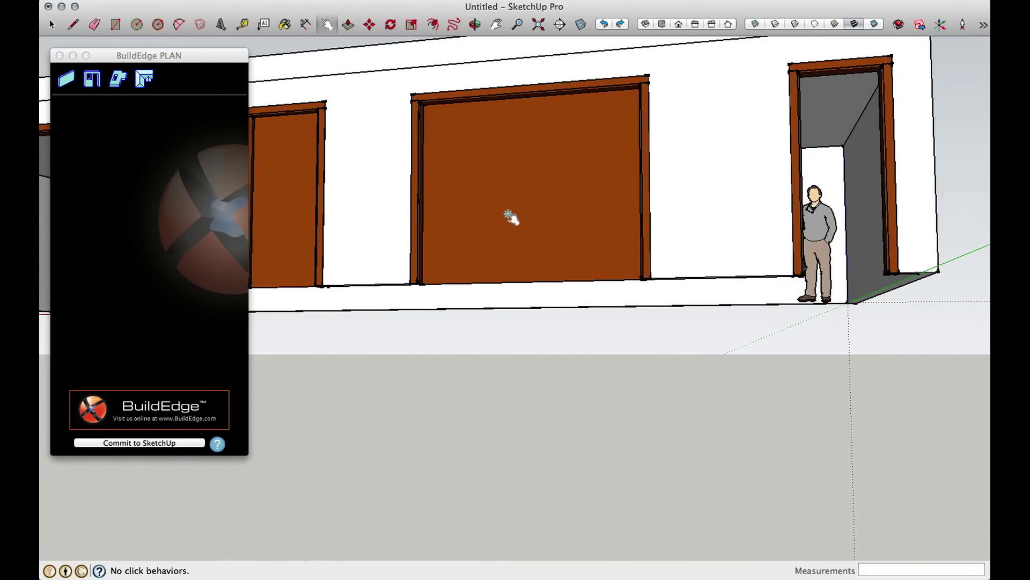
{"action": "left_click", "coordinate": [508, 216]}
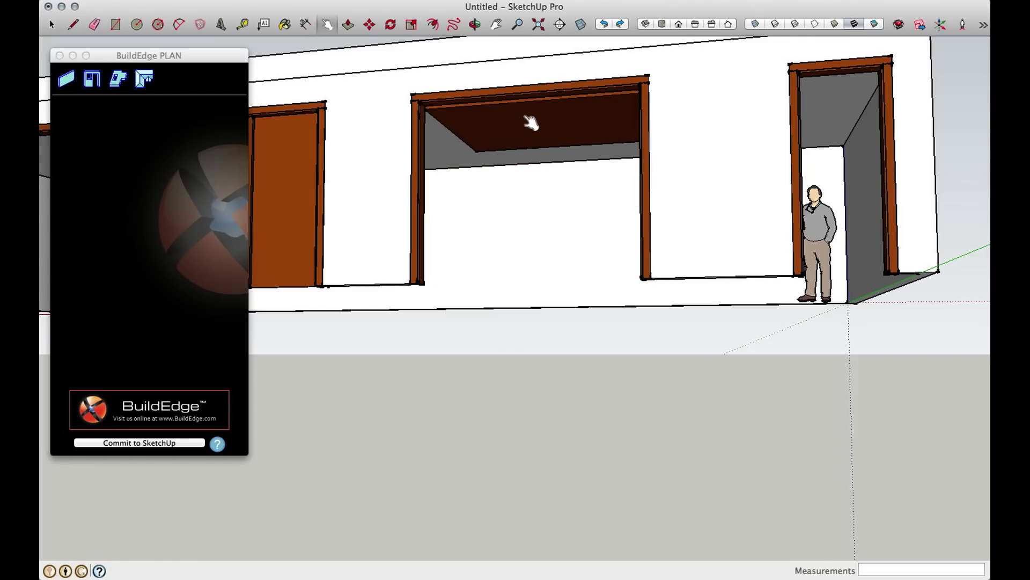
{"action": "left_click", "coordinate": [531, 122]}
{"action": "left_click", "coordinate": [507, 174]}
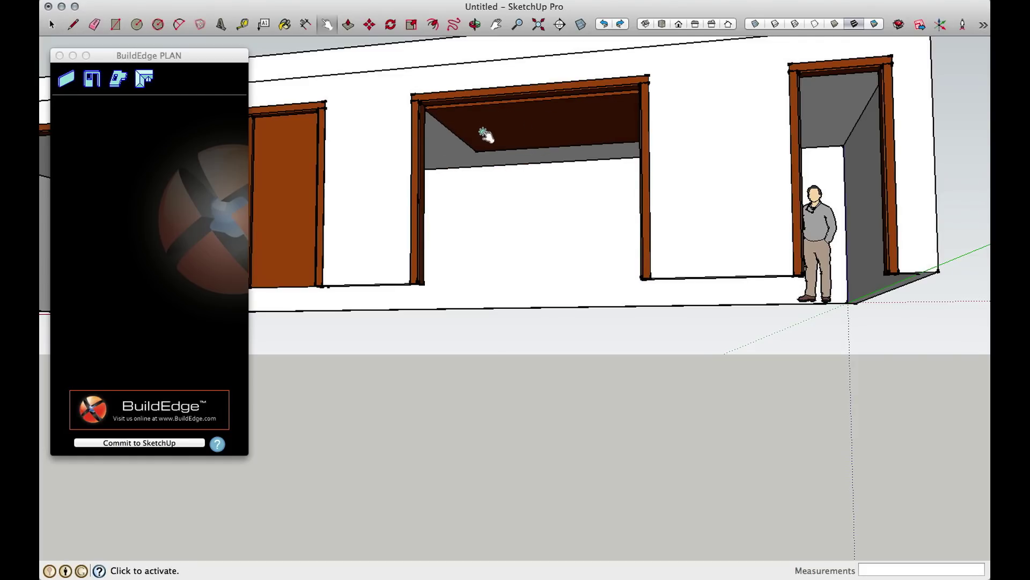
{"action": "middle_click_drag", "start_coordinate": [453, 140], "coordinate": [499, 120]}
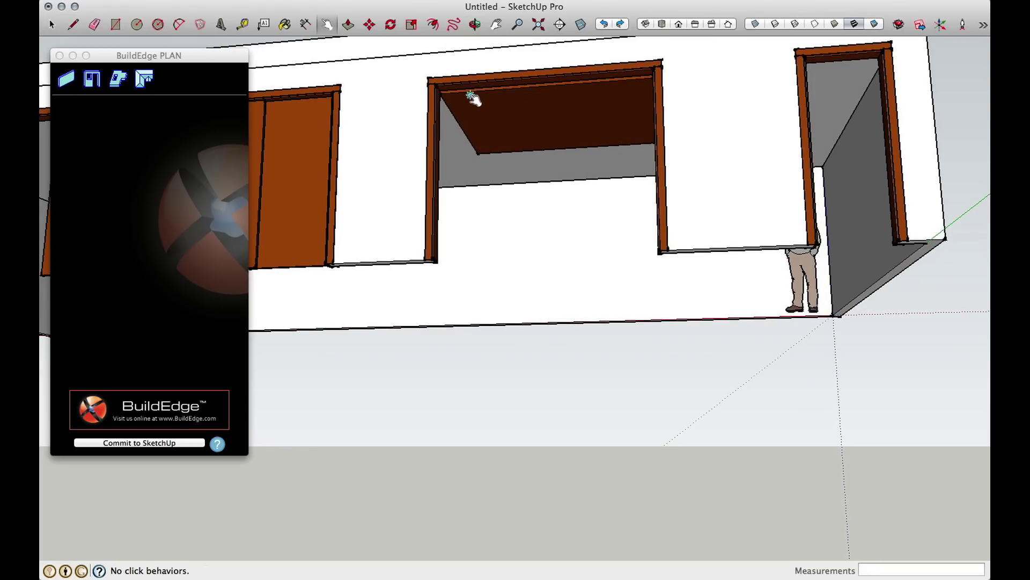
{"action": "left_click", "coordinate": [534, 138]}
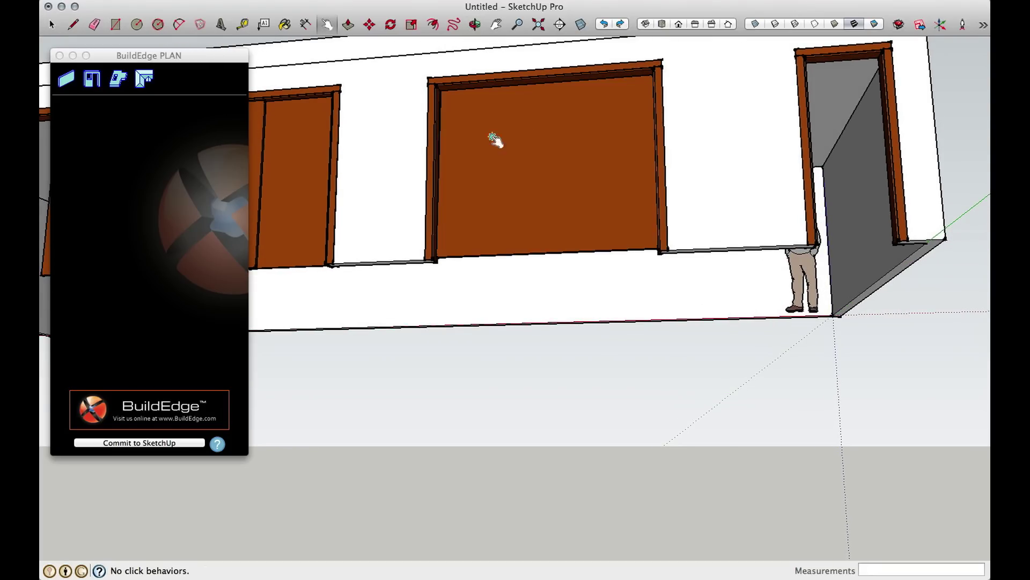
{"action": "left_click", "coordinate": [494, 170]}
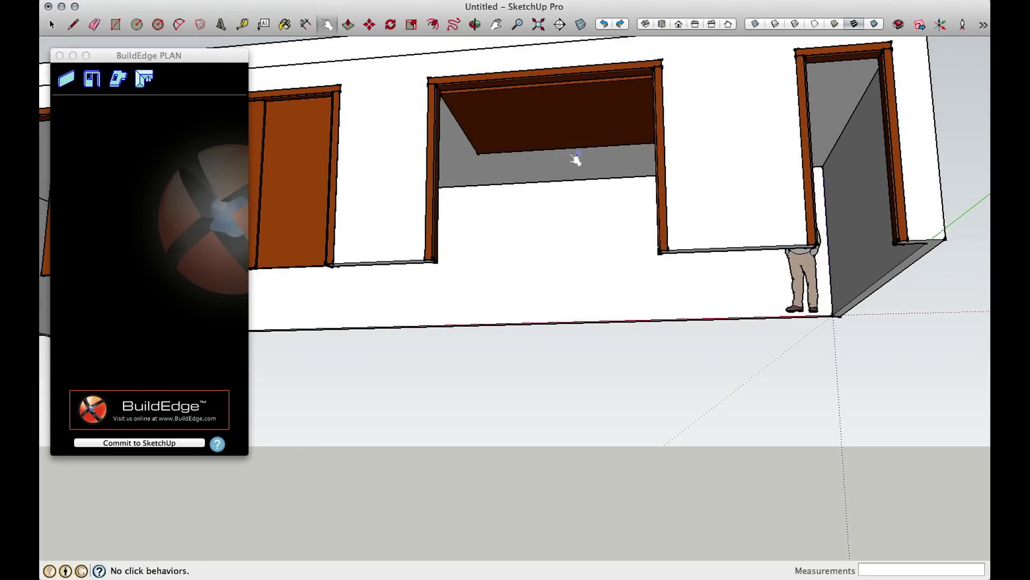
Orbit to a high exterior view and zoom in on the right-end cased doorway.
{"action": "middle_click_drag", "start_coordinate": [567, 161], "coordinate": [658, 409]}
{"action": "scroll", "coordinate": [639, 340], "scroll_direction": "up", "scroll_amount": 8}
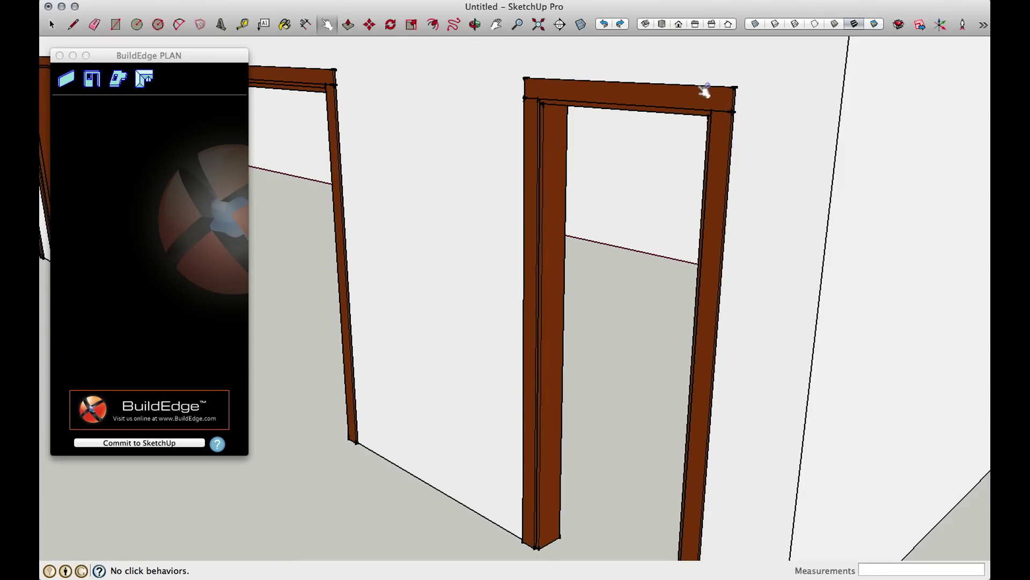
{"action": "scroll", "coordinate": [734, 159], "scroll_direction": "down", "scroll_amount": 4}
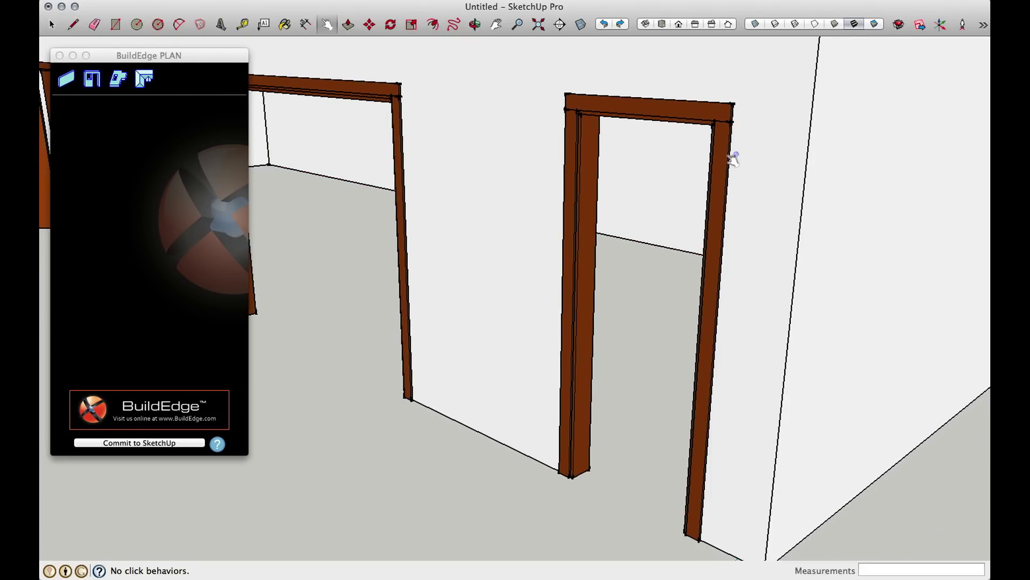